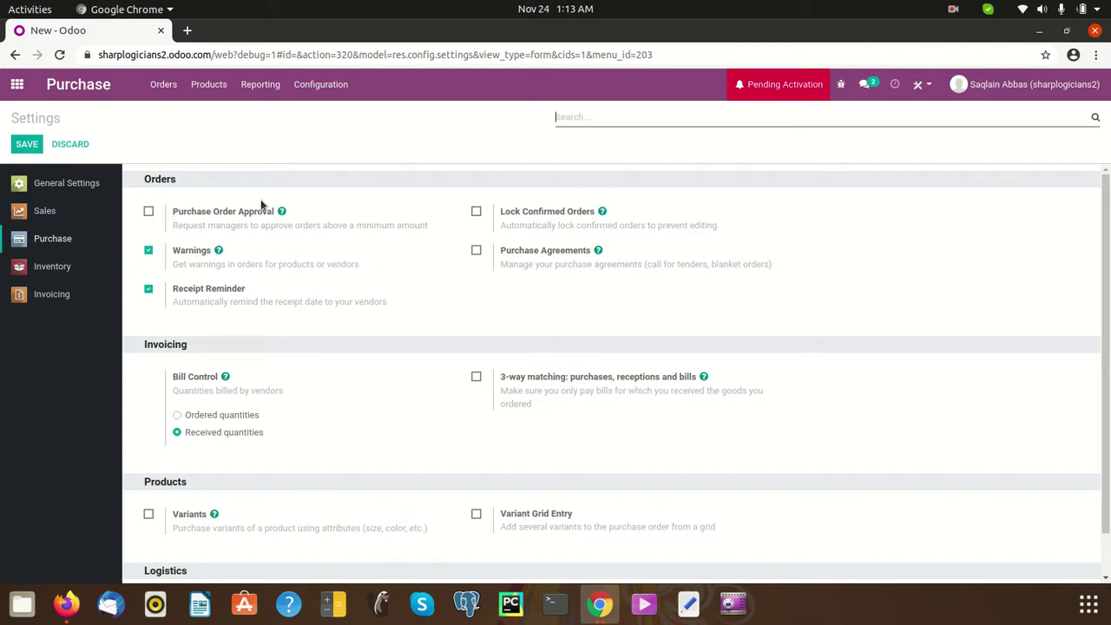
- Tick Lock Confirmed Orders and Purchase Order Approval, then save the Purchase settings
left_click(479, 215)
left_click(148, 213)
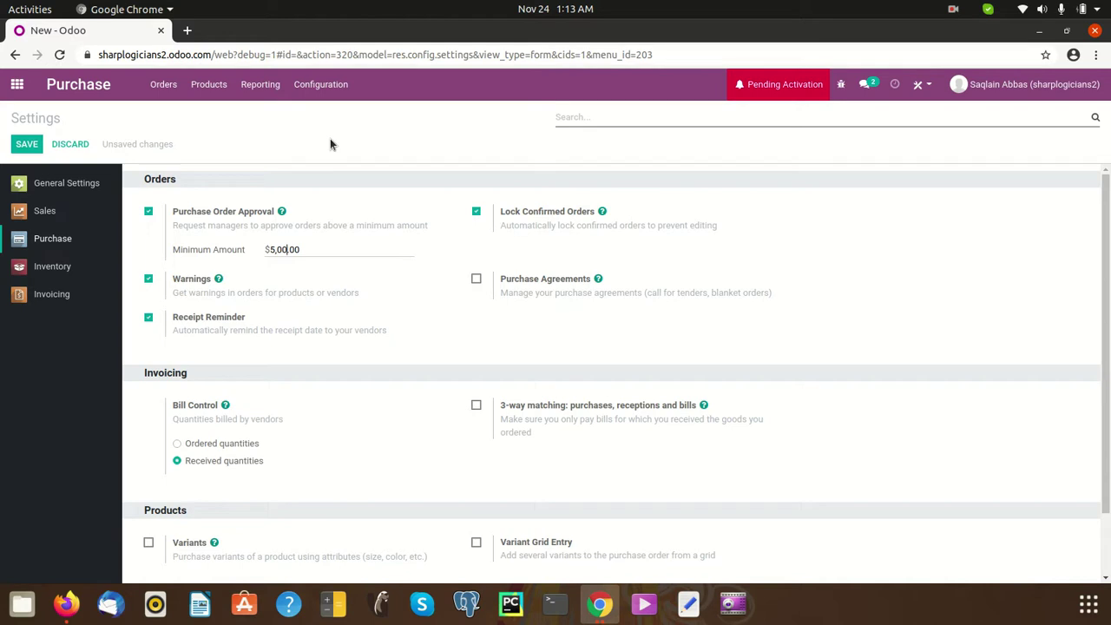
left_click(31, 147)
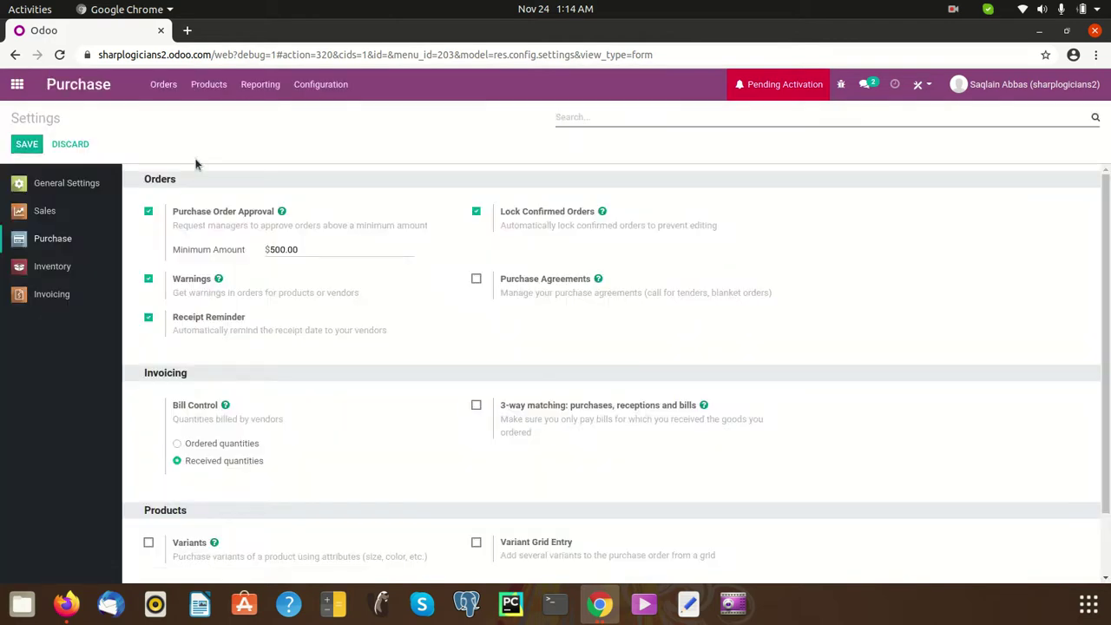
- Go to Settings > Manage Users, view the existing user's record, and return to the Users list
left_click(19, 86)
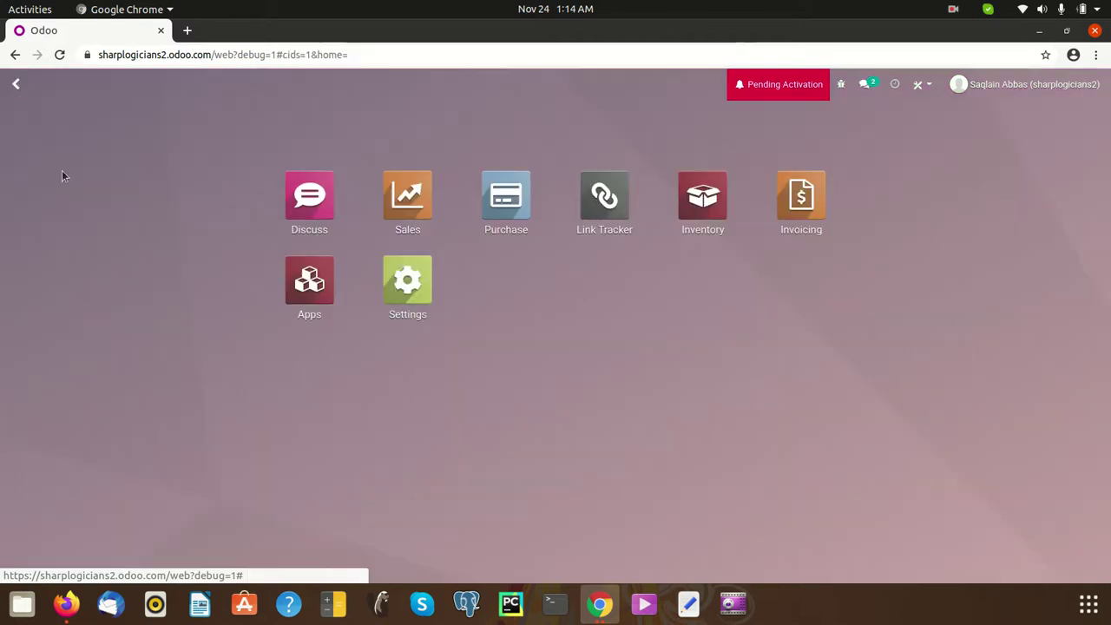
left_click(405, 287)
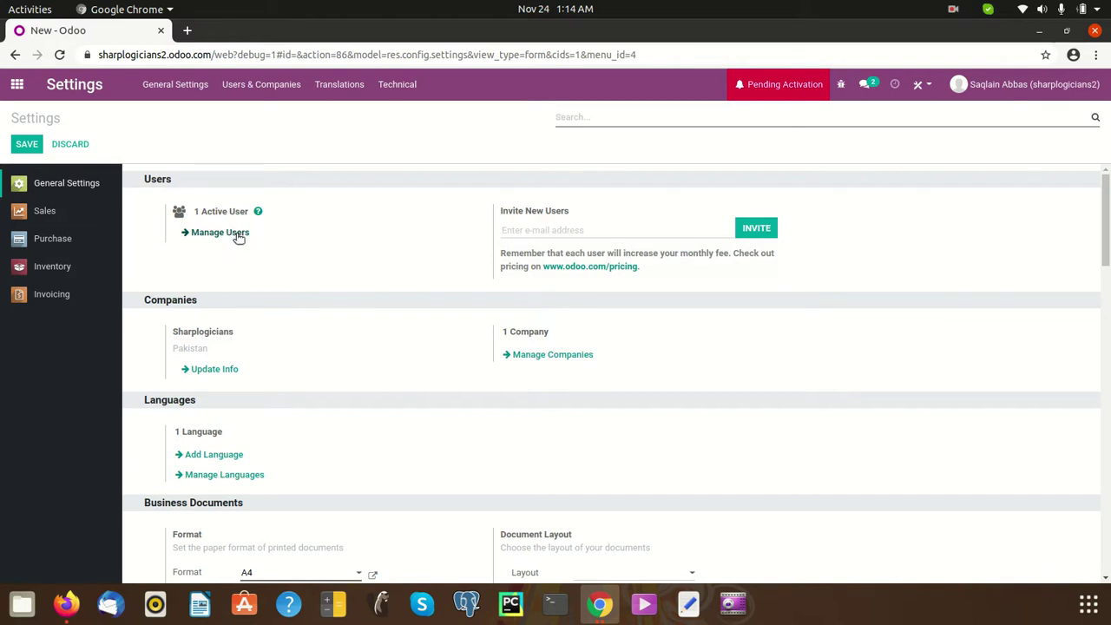
left_click(232, 234)
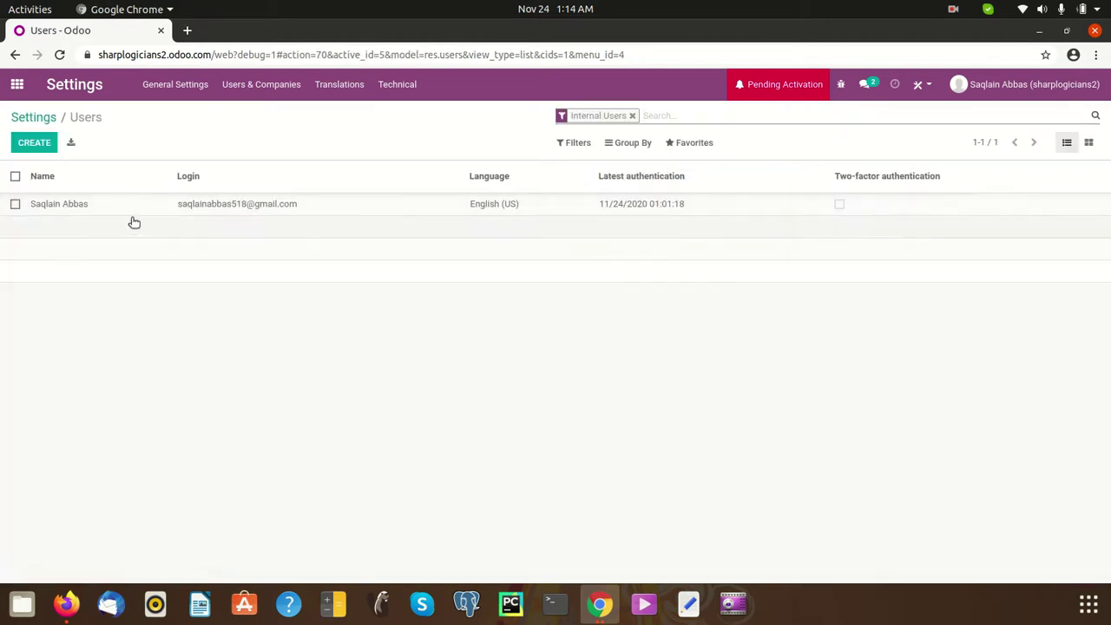
left_click(418, 213)
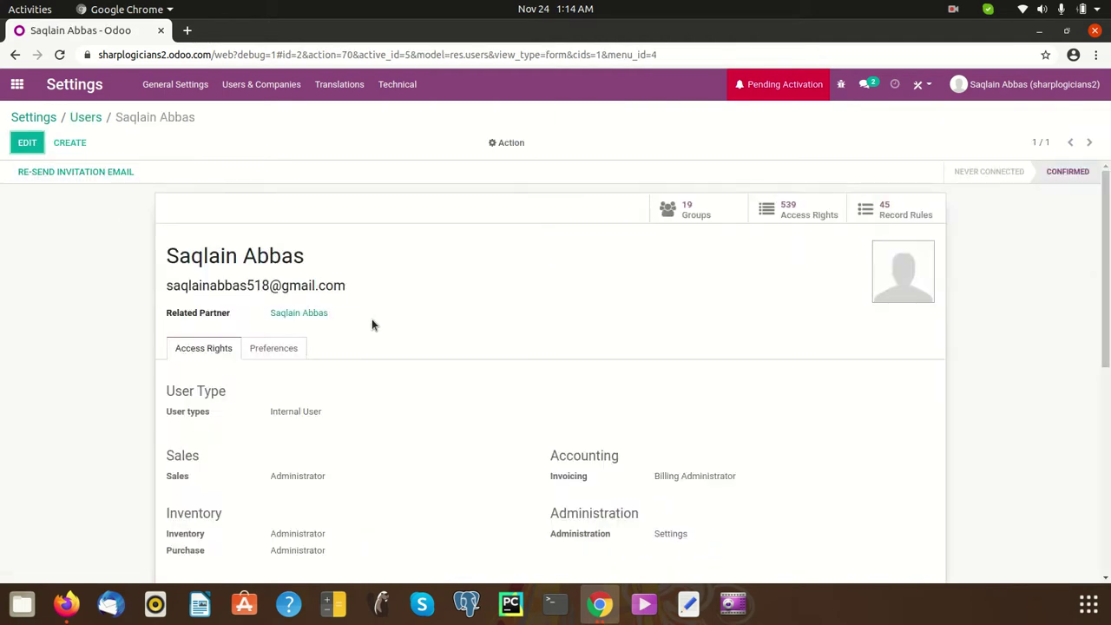
scroll(374, 322, "down", 2)
scroll(318, 365, "up", 2)
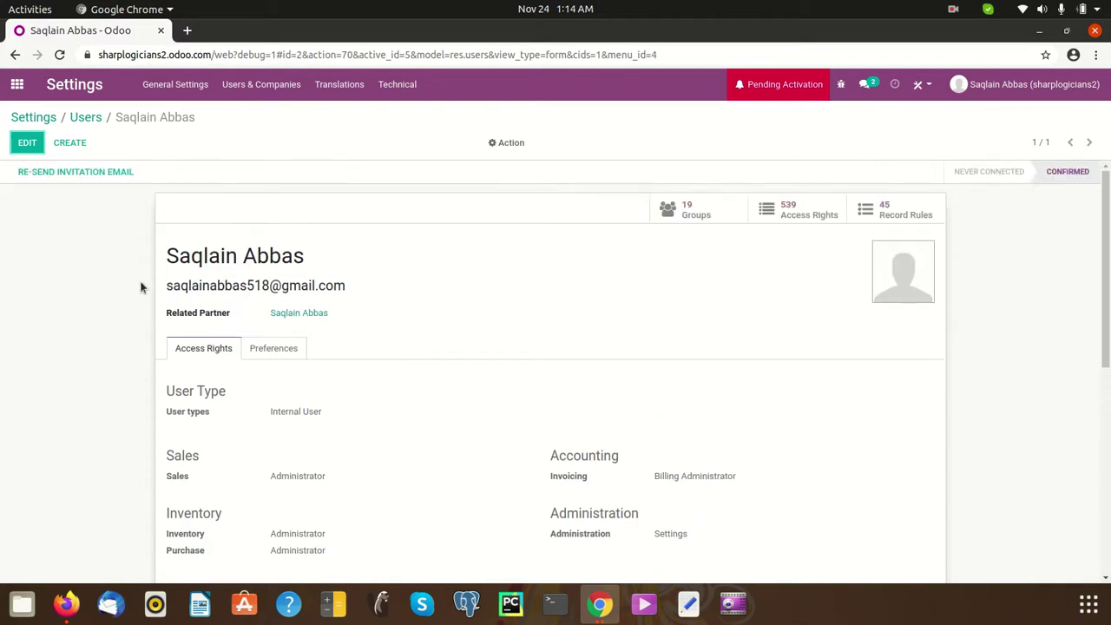
left_click(84, 117)
- Start a new user record and enter the user's name and e-mail address
left_click(24, 146)
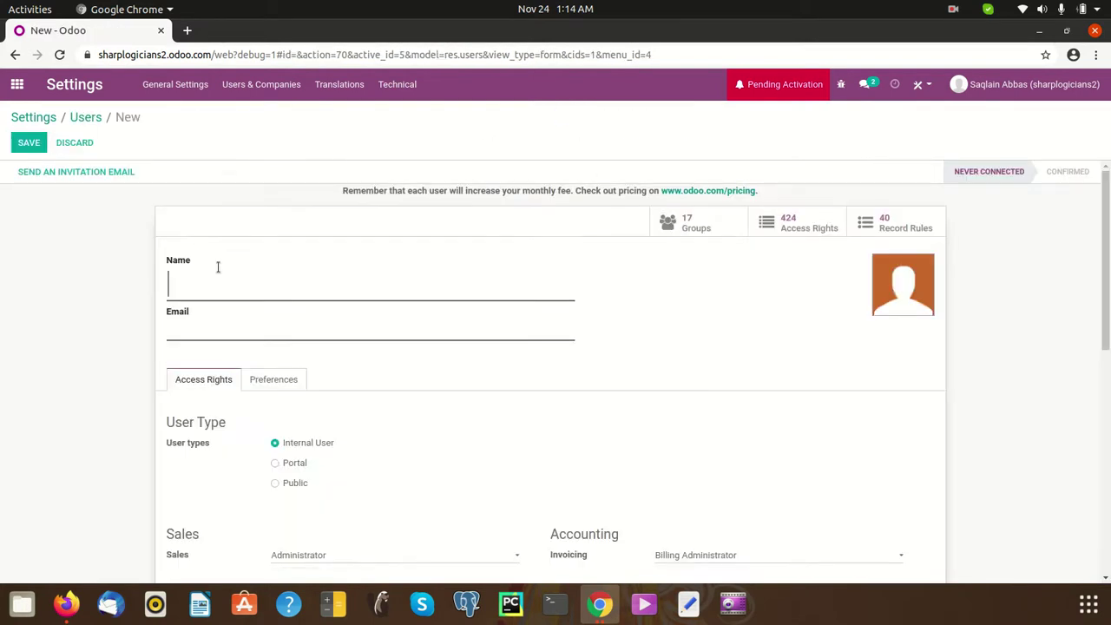
type("Fazal")
left_click(232, 326)
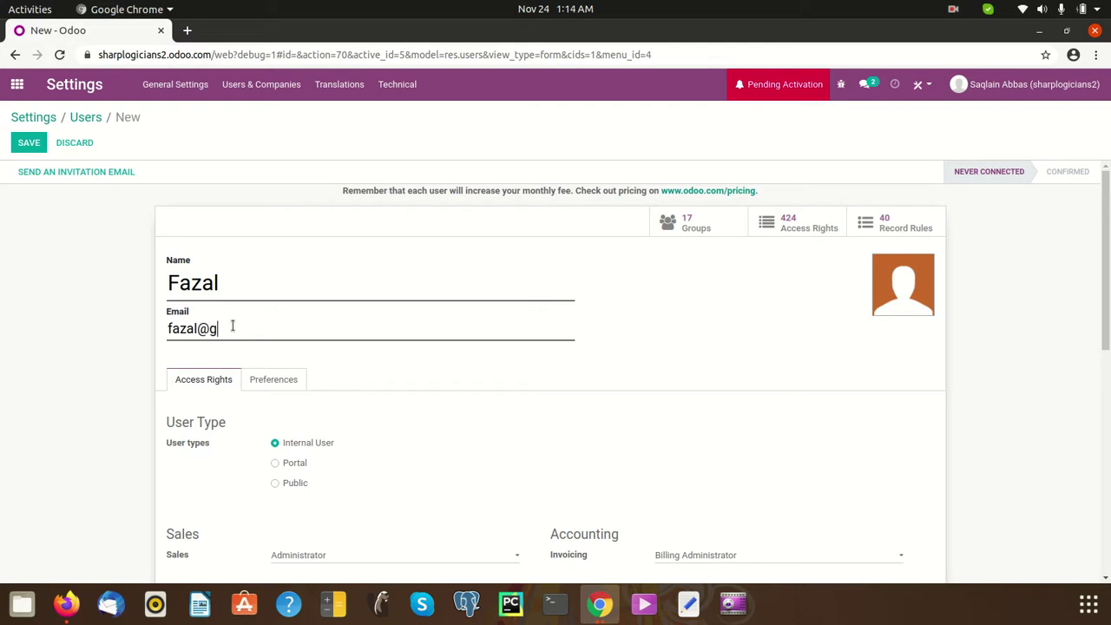
- Set Inventory and Purchase access to User, keep Sales at Administrator, and save the user
scroll(382, 448, "down", 4)
scroll(360, 409, "up", 2)
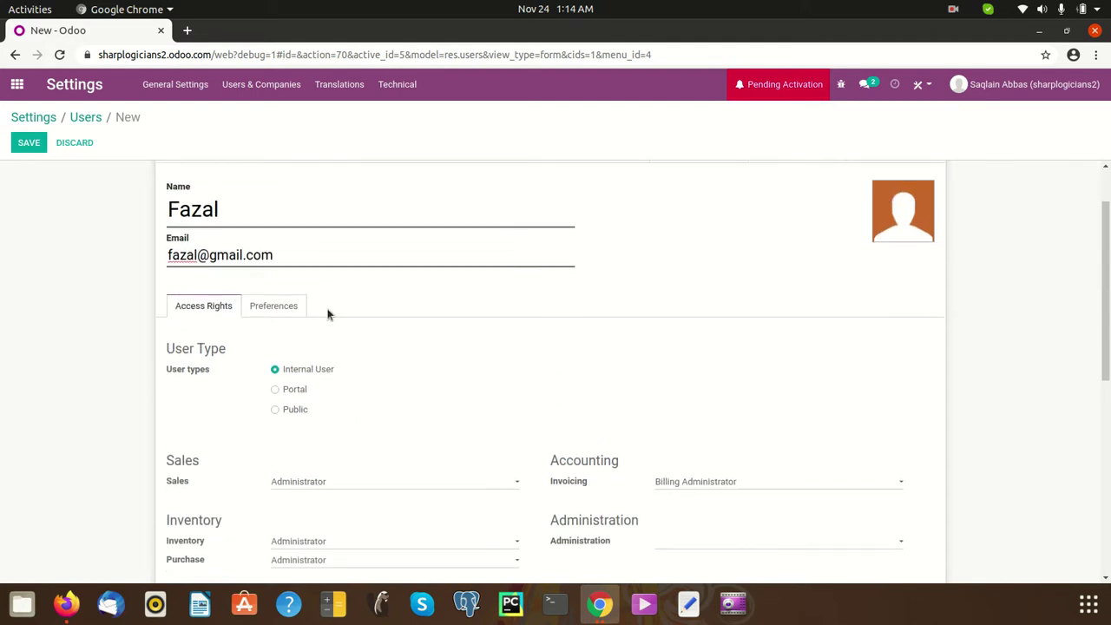
scroll(414, 387, "down", 2)
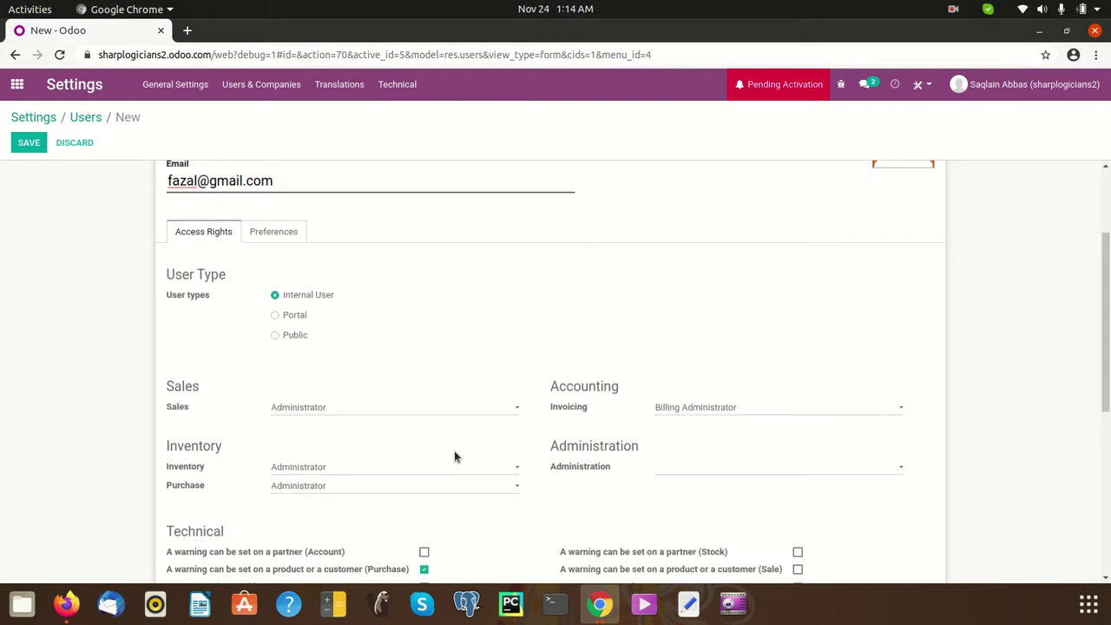
scroll(454, 451, "down", 2)
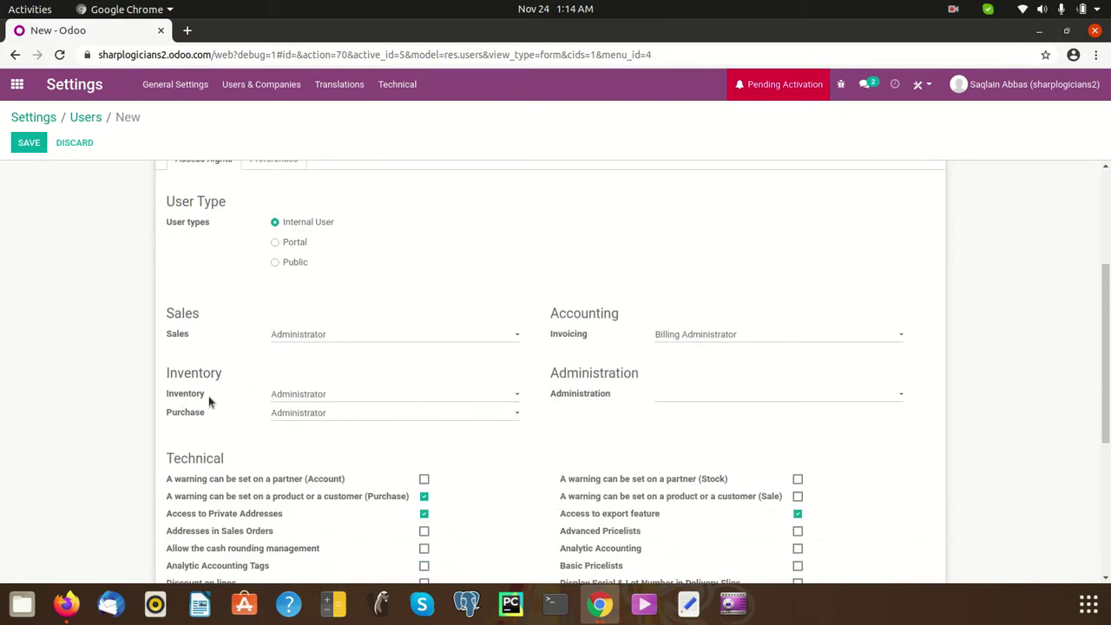
left_click(445, 400)
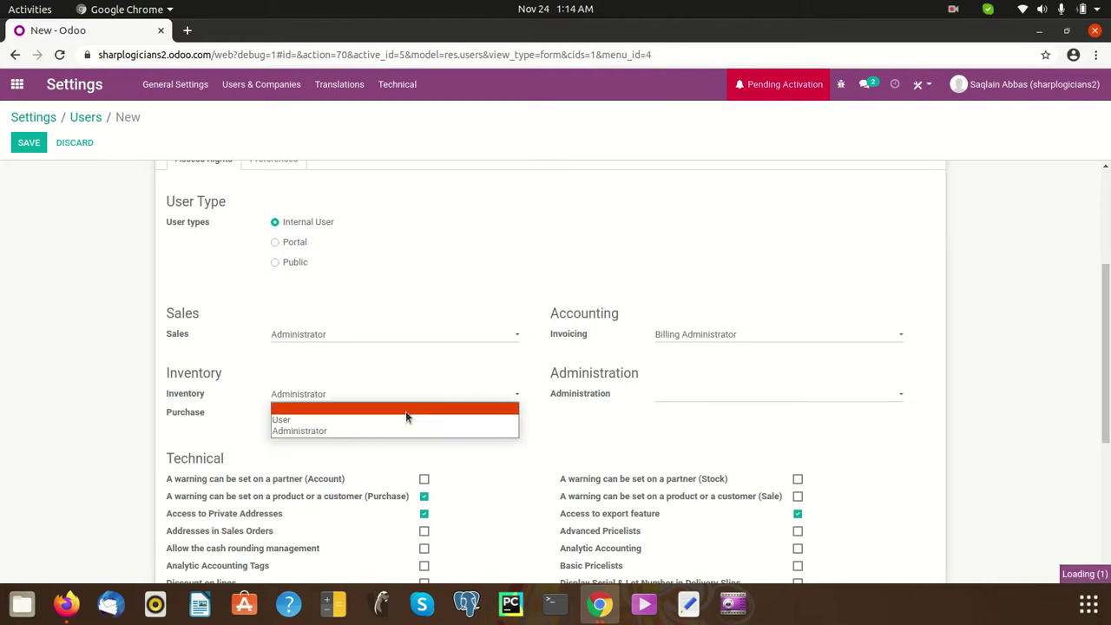
left_click(392, 422)
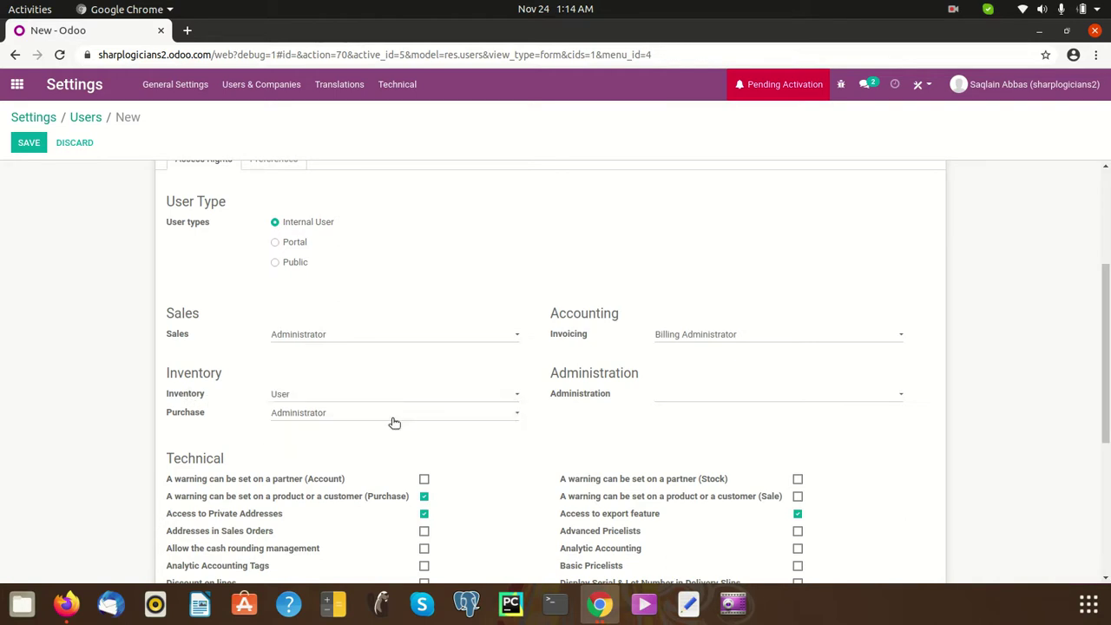
left_click(507, 415)
left_click(455, 438)
left_click(451, 338)
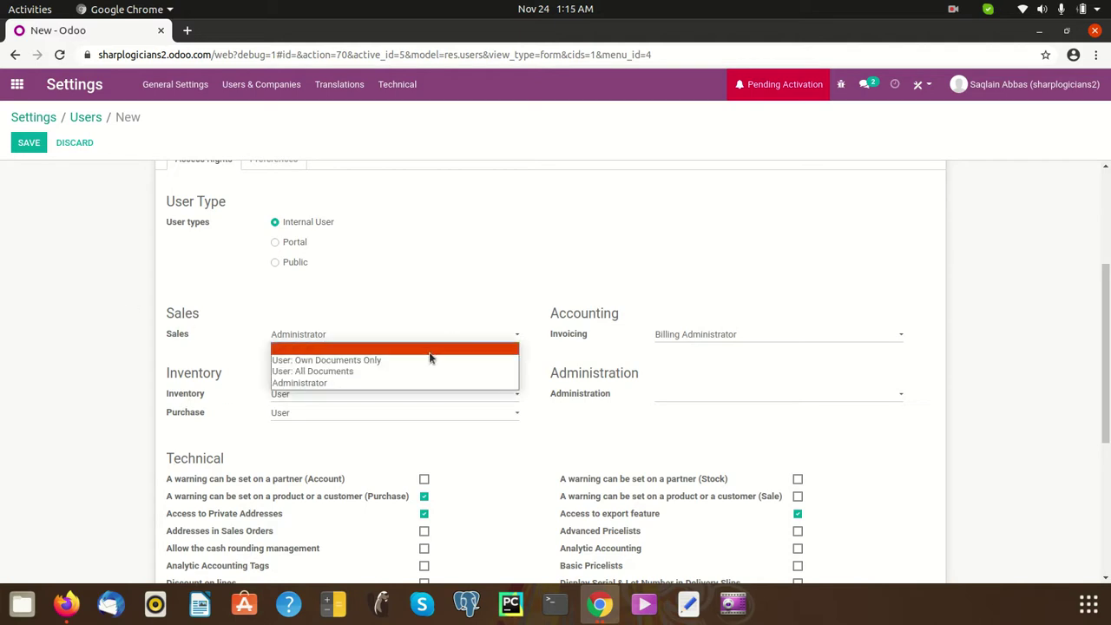
left_click(441, 382)
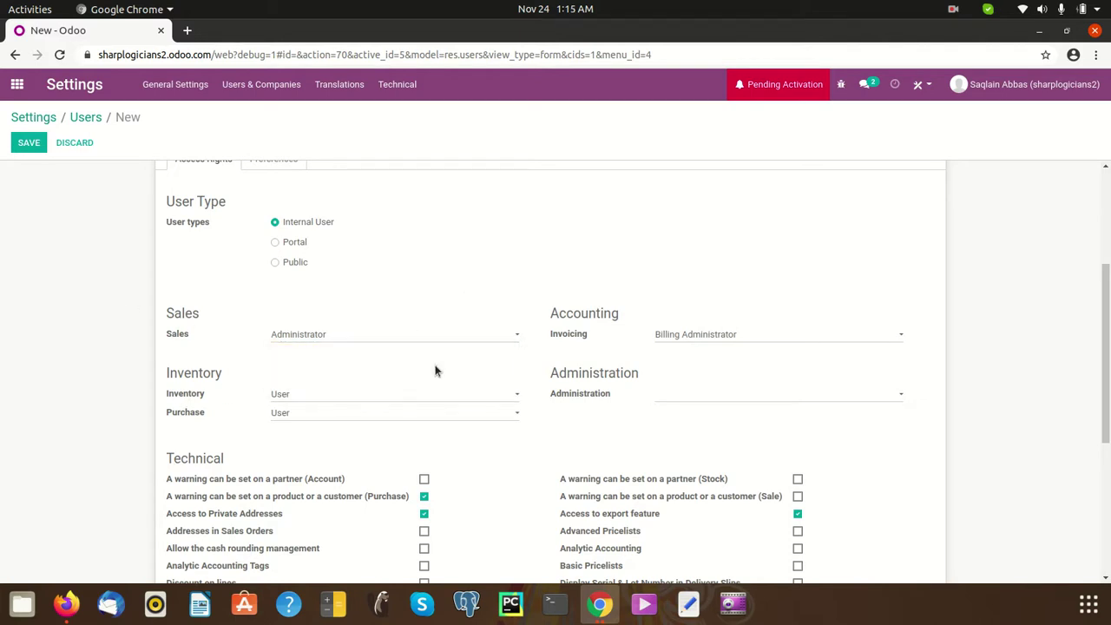
left_click(27, 144)
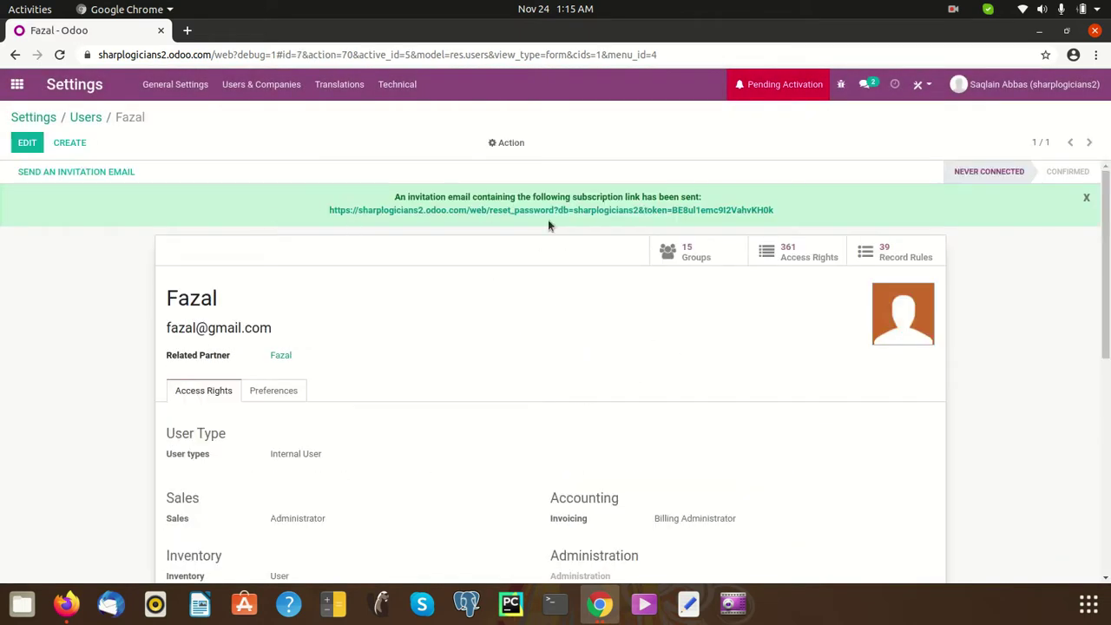
- Copy the signup link address from the invitation notice
left_click_drag(793, 207, 329, 215)
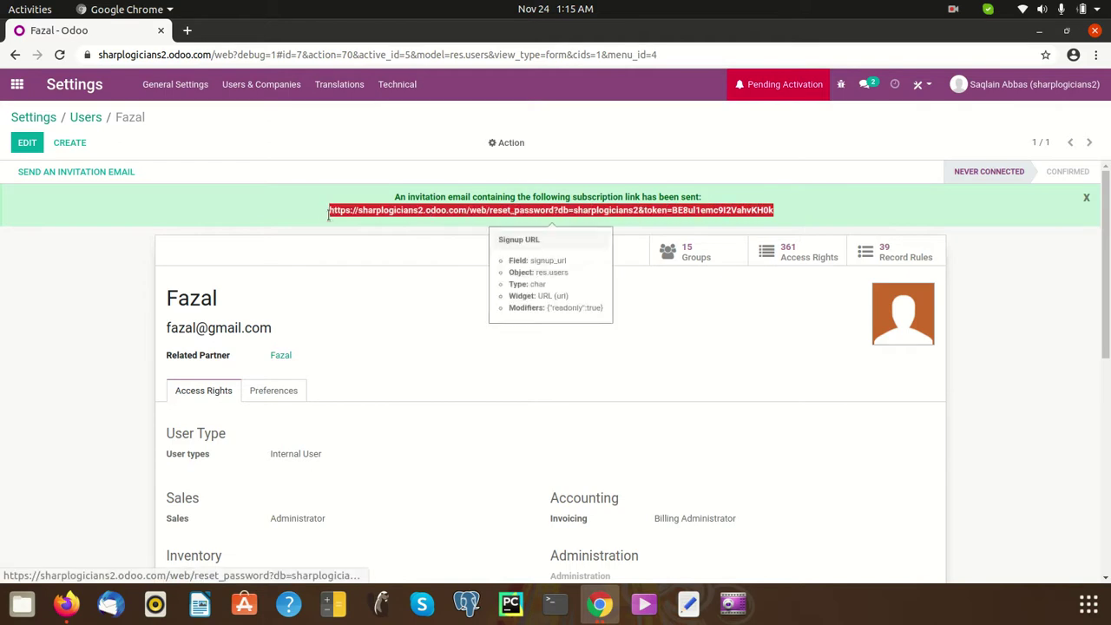
right_click(375, 214)
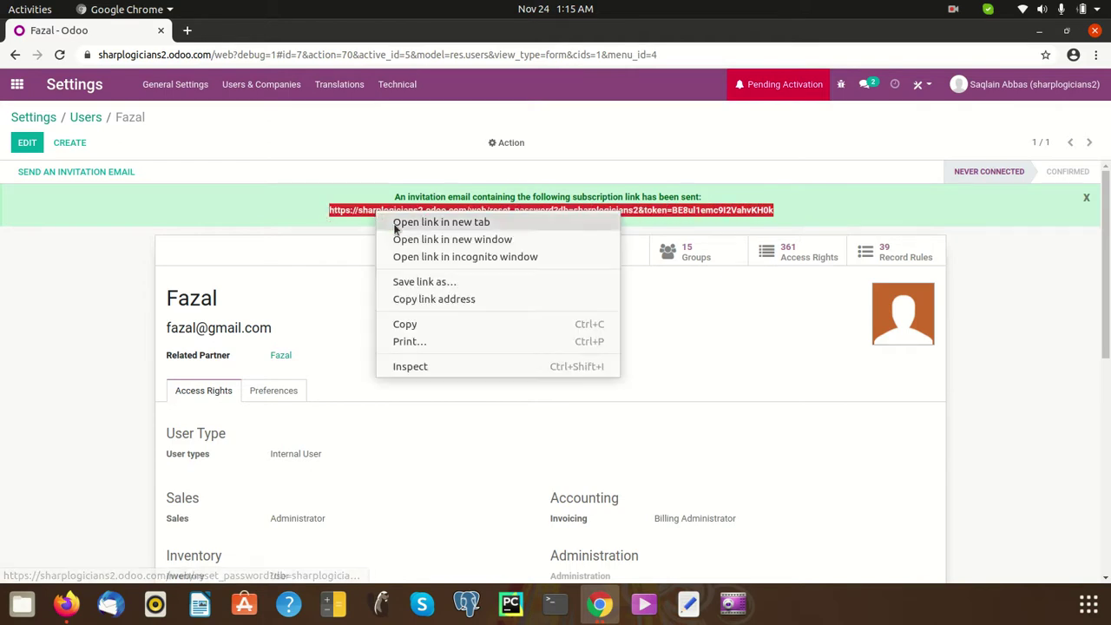
left_click(450, 299)
left_click(802, 388)
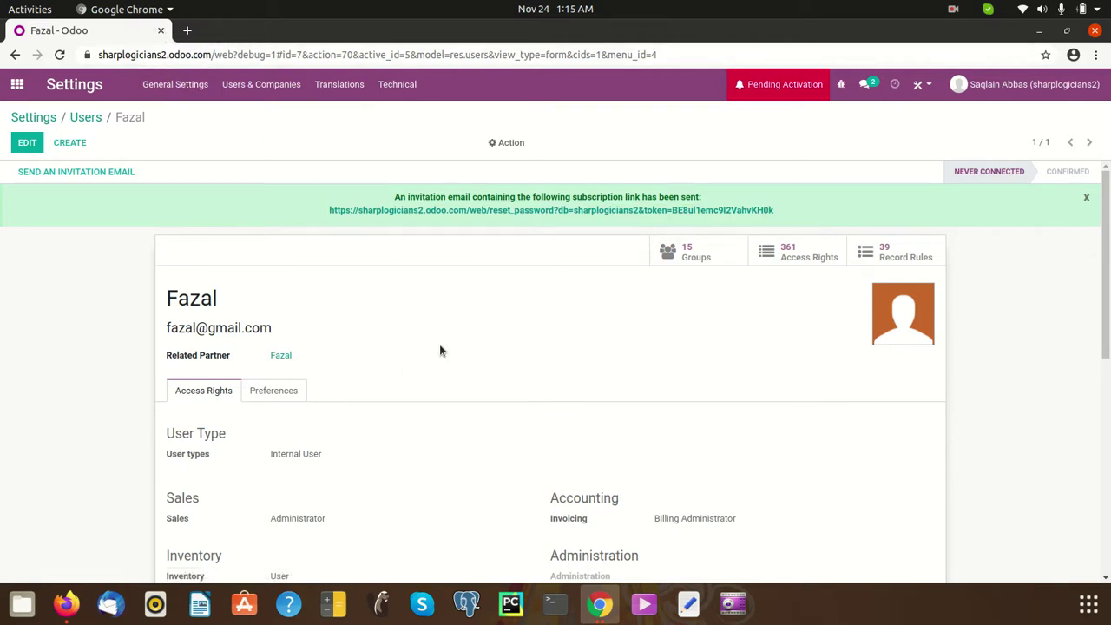
- Close the empty New Tab window and open a new Chrome incognito window
left_click(600, 603)
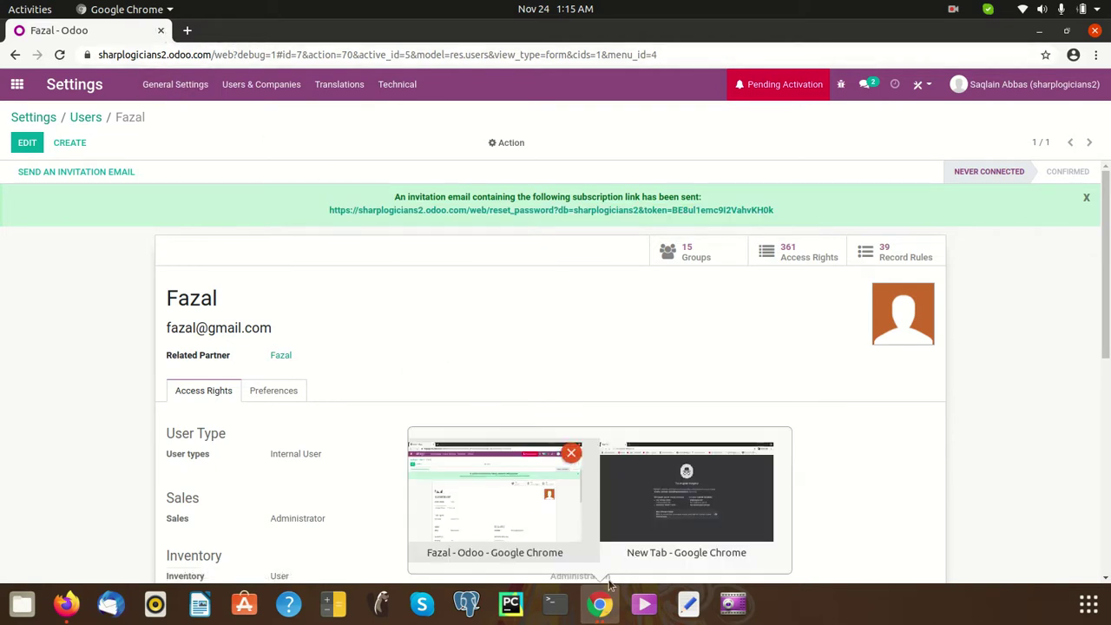
left_click(759, 458)
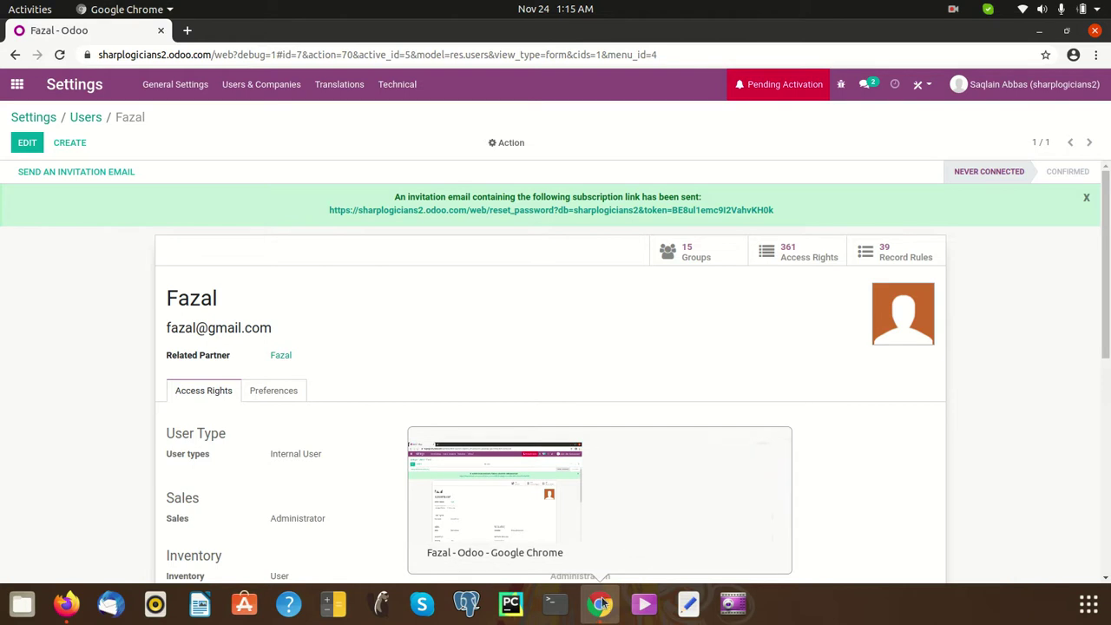
right_click(606, 611)
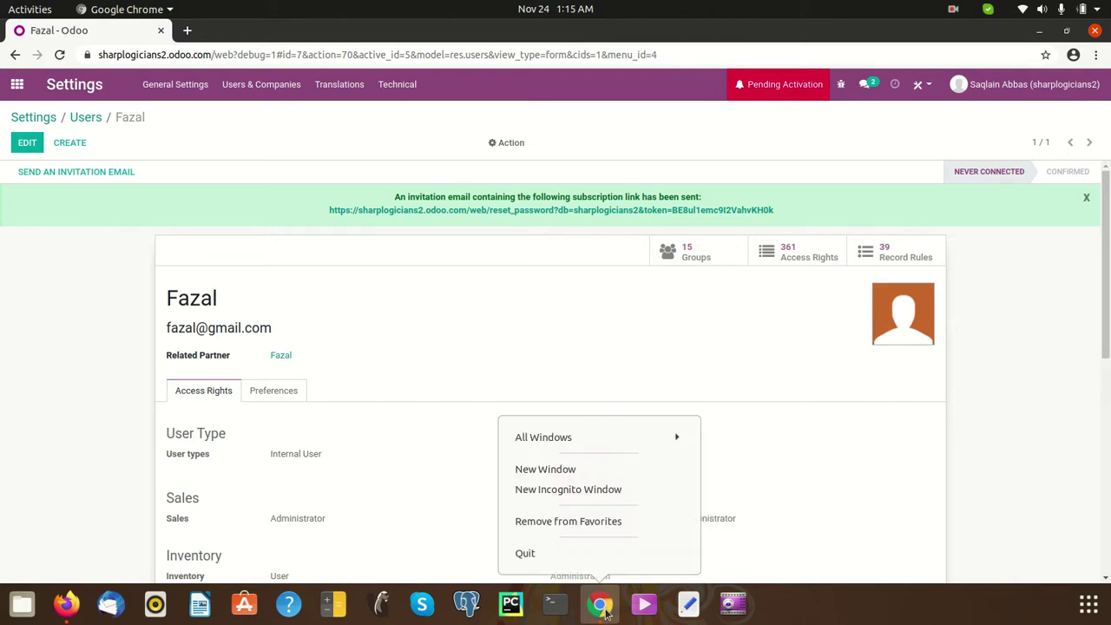
left_click(573, 490)
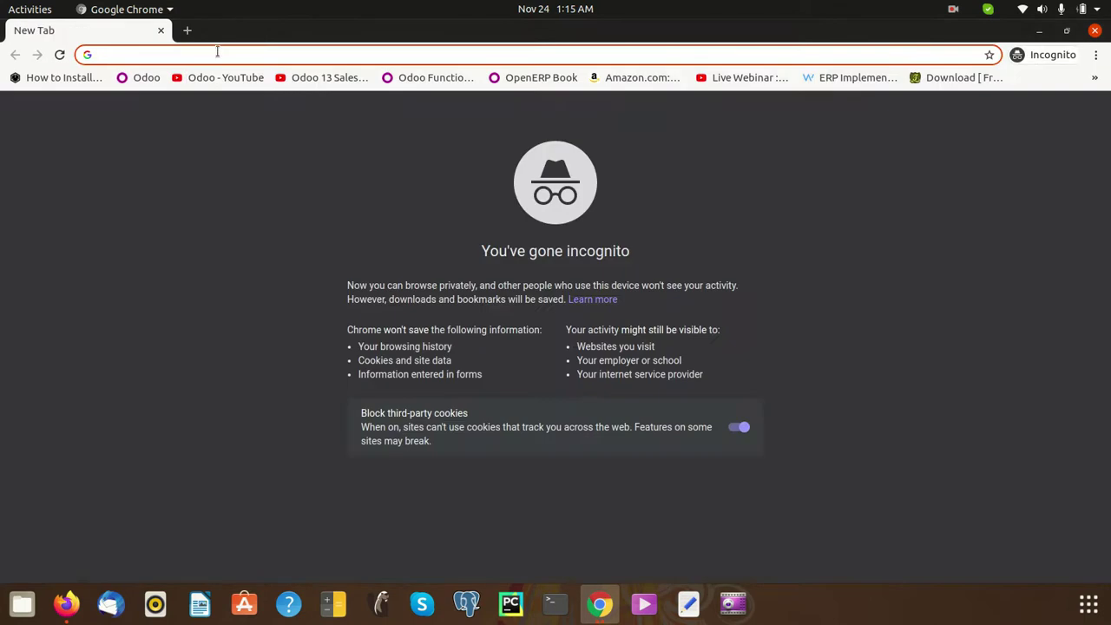
- Load the pasted signup link, set and confirm the account password, skip invites, enter the database
key("ctrl+v")
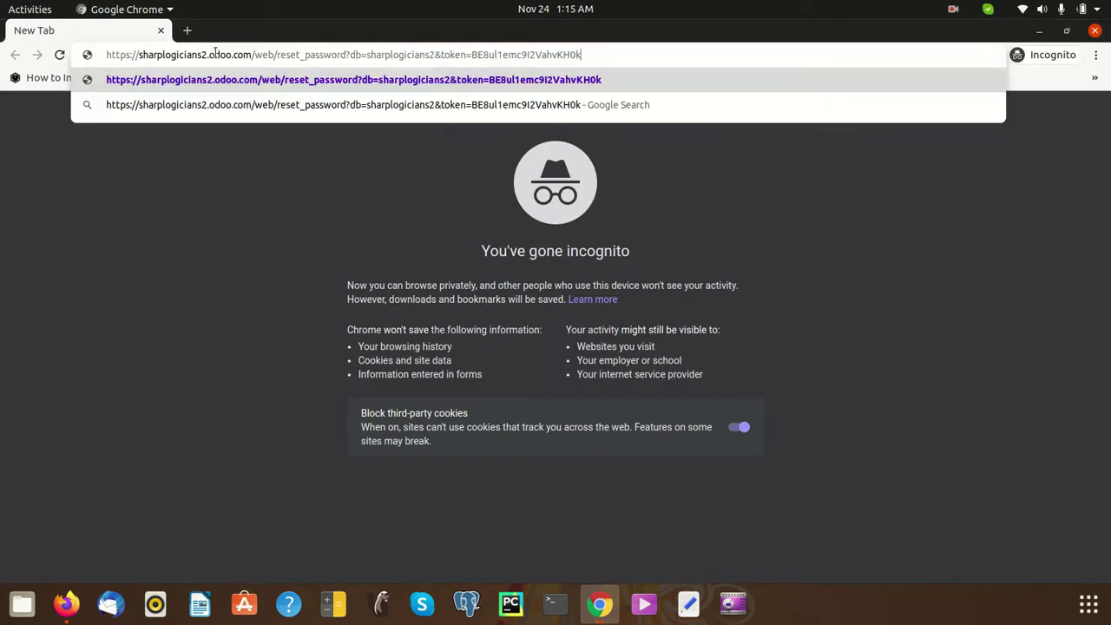
key("Return")
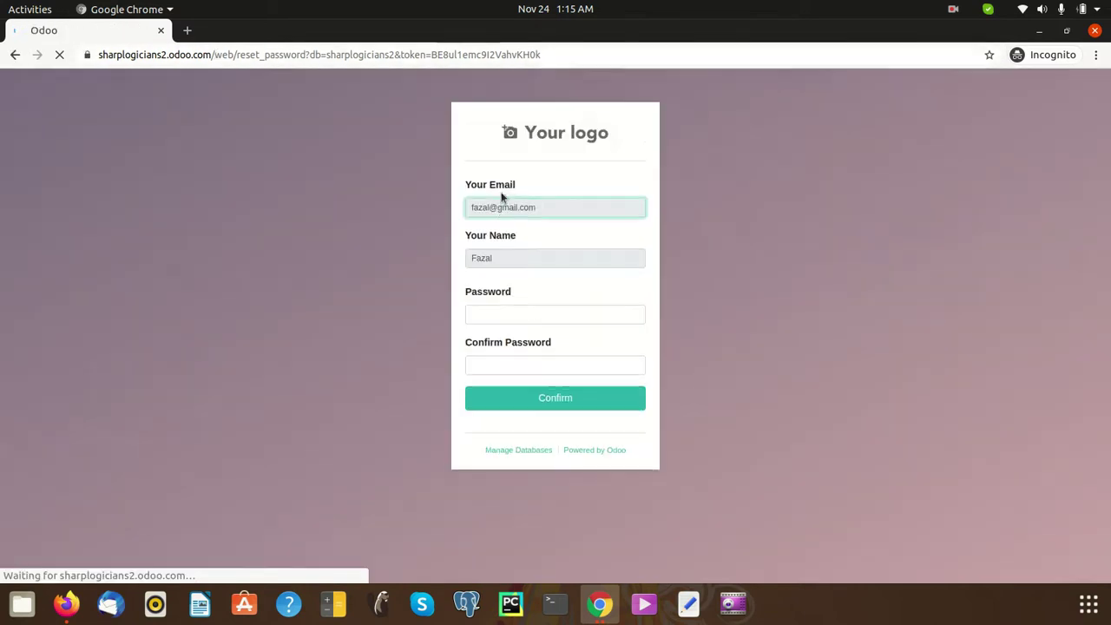
left_click(518, 315)
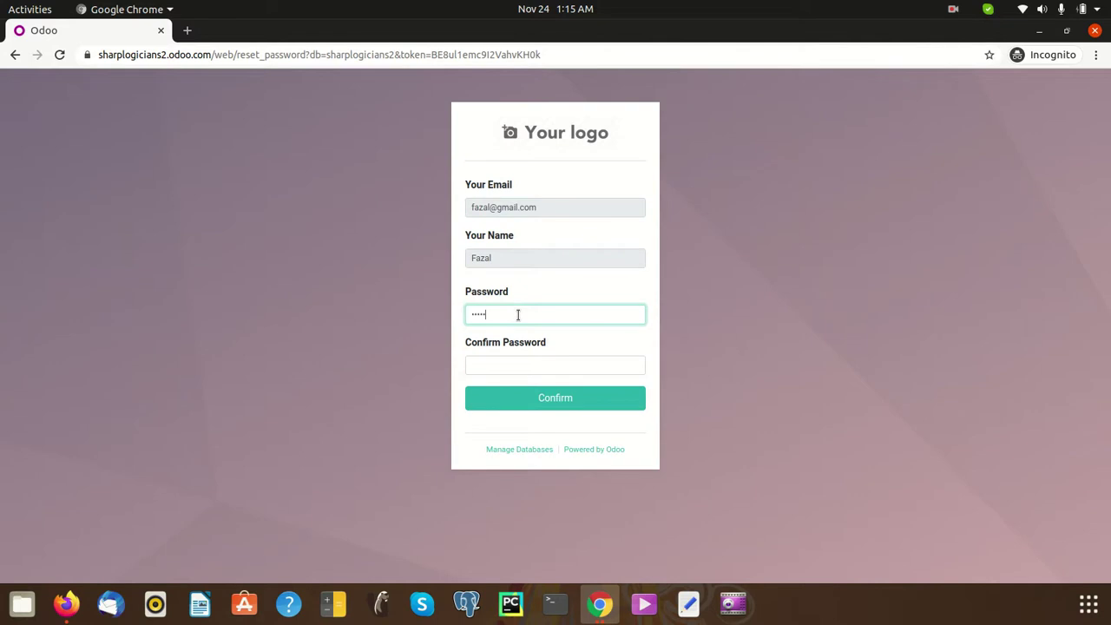
key("Tab")
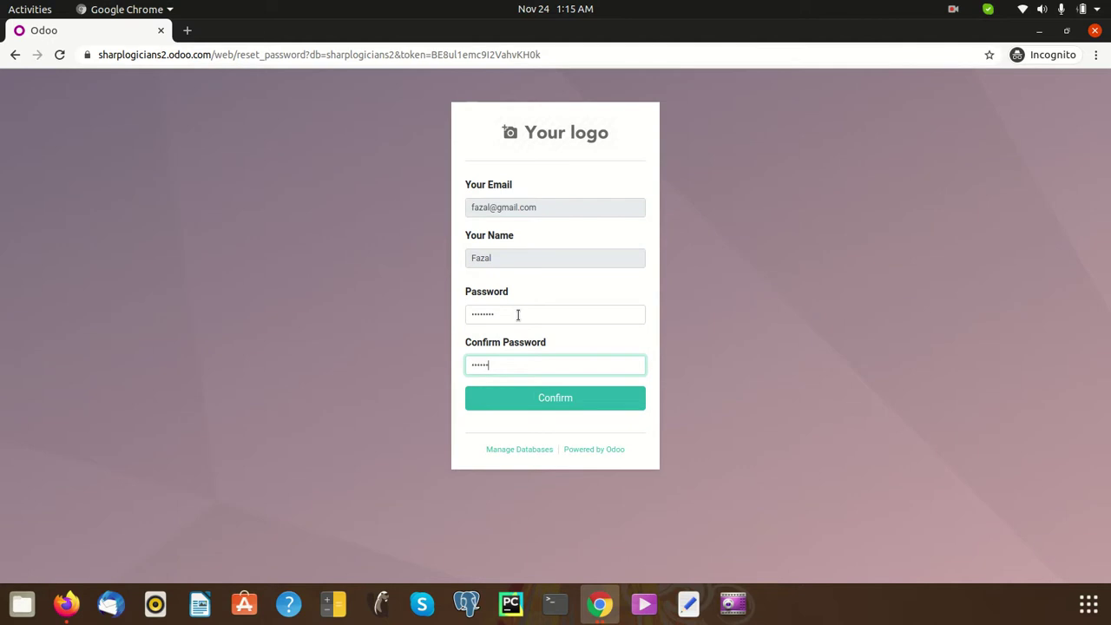
left_click(526, 405)
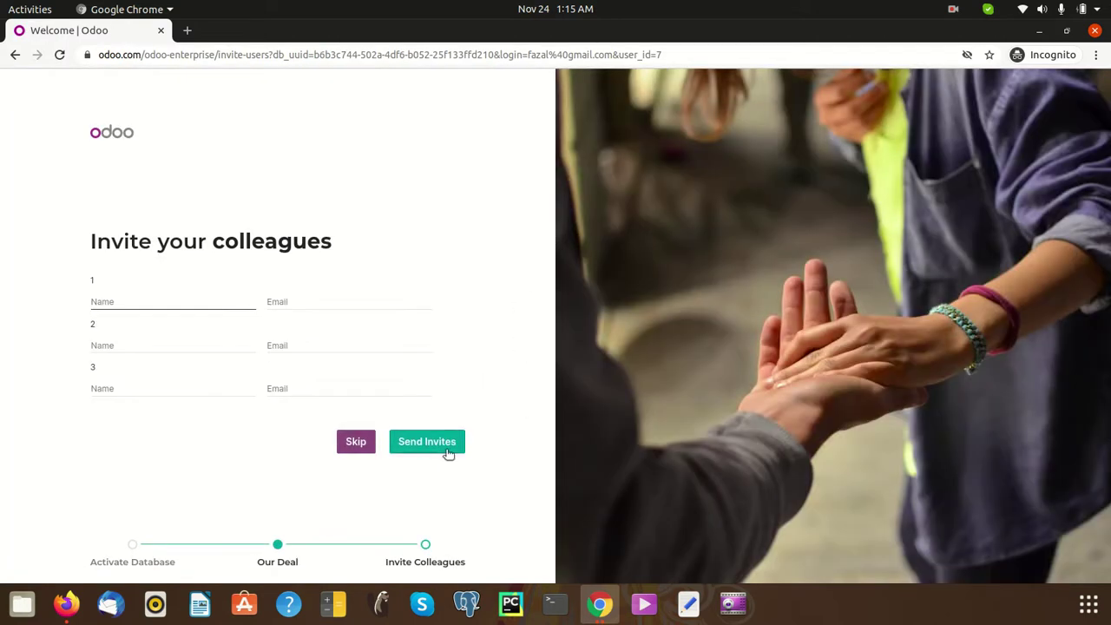
left_click(363, 450)
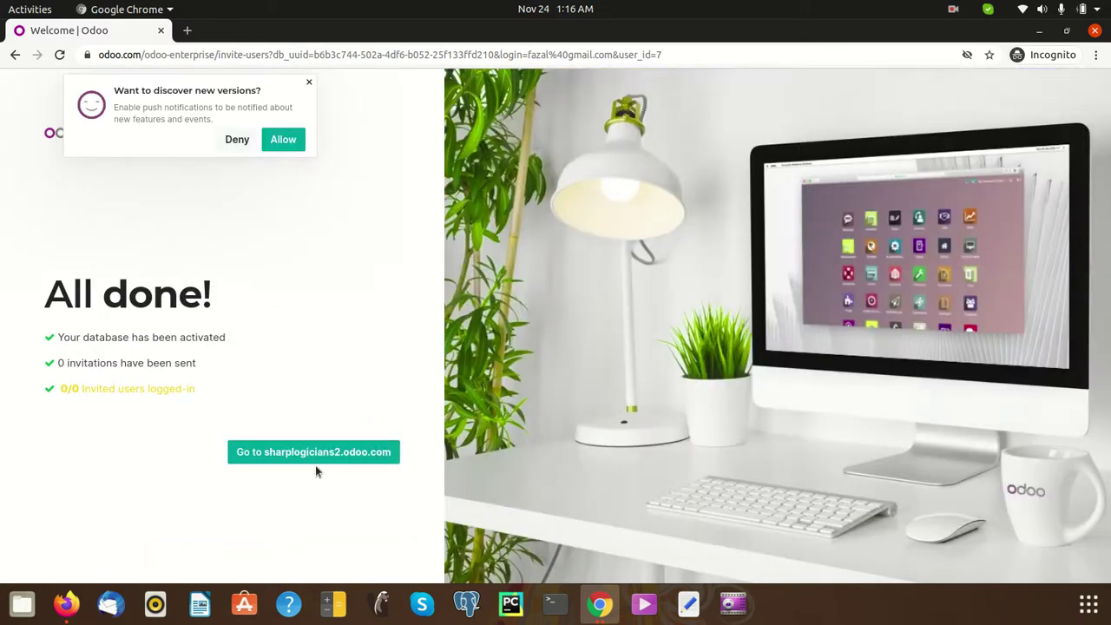
left_click(314, 451)
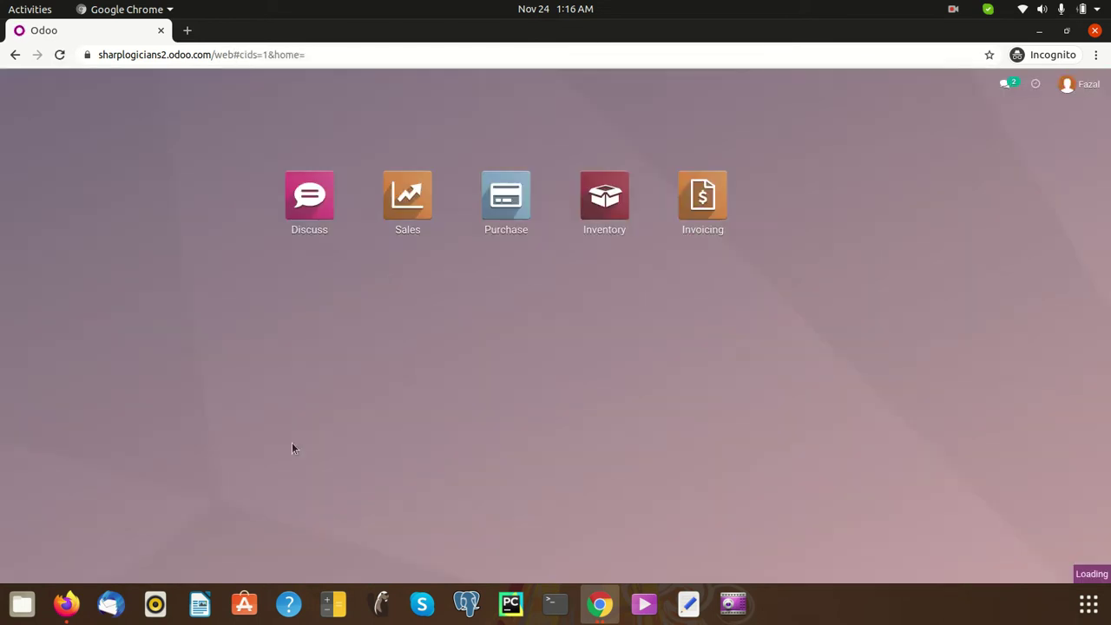
- In Purchase, start a new RFQ and create the typed vendor on it
left_click(509, 241)
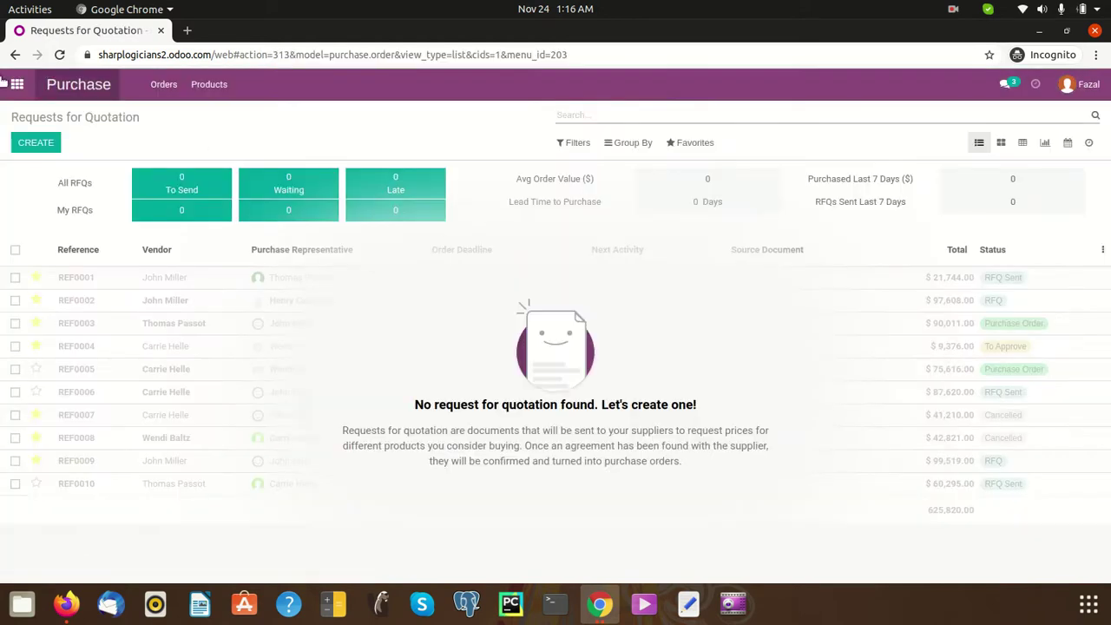
left_click(58, 151)
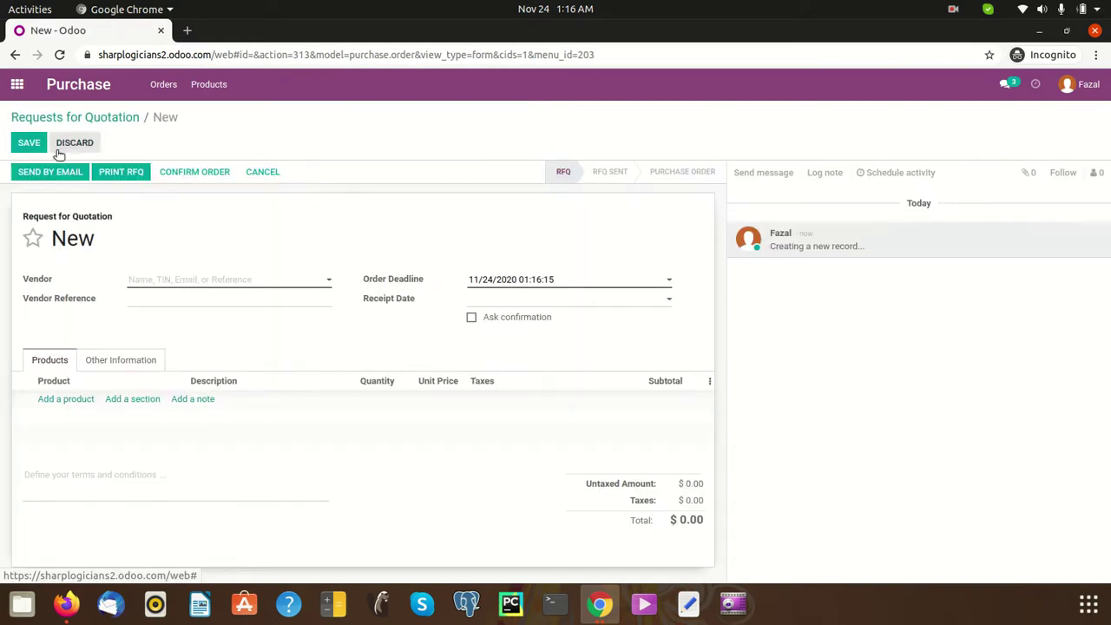
left_click(275, 285)
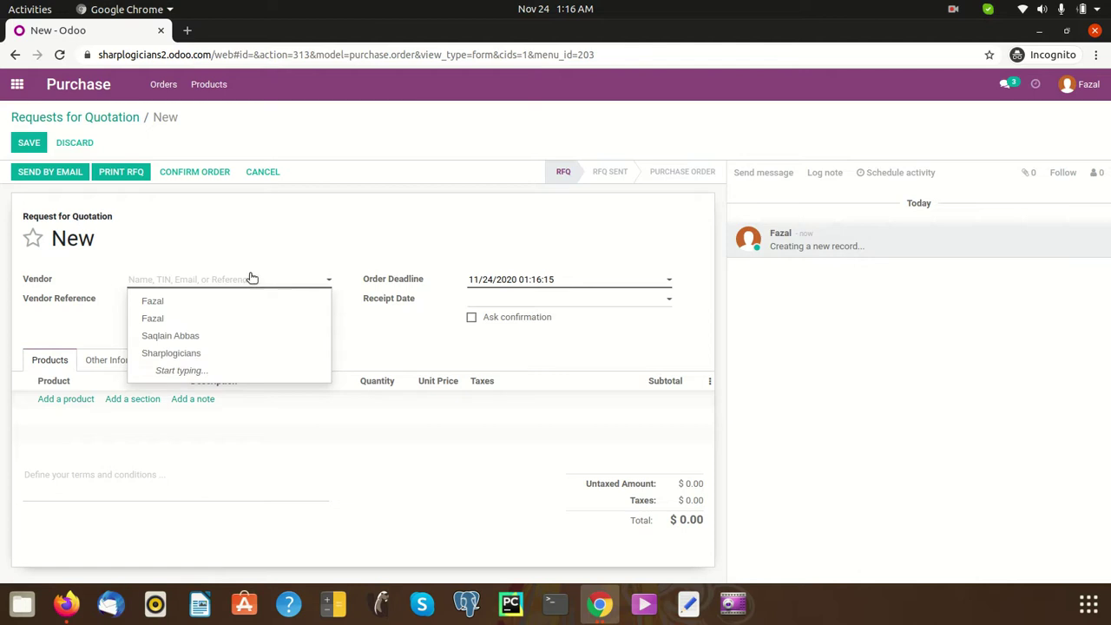
type("Hamza")
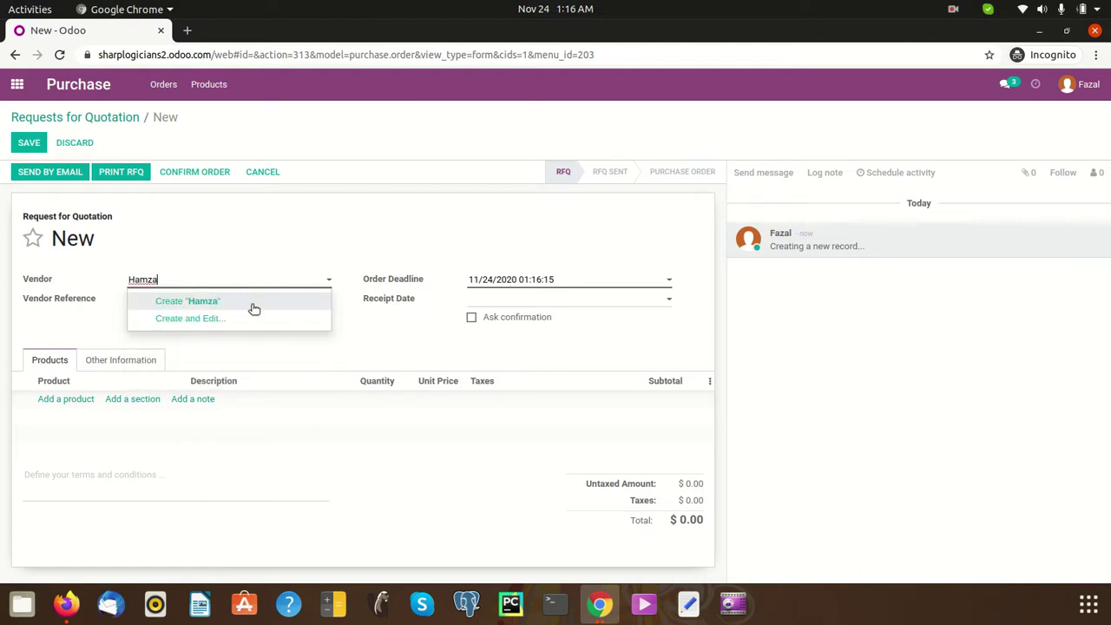
left_click(250, 303)
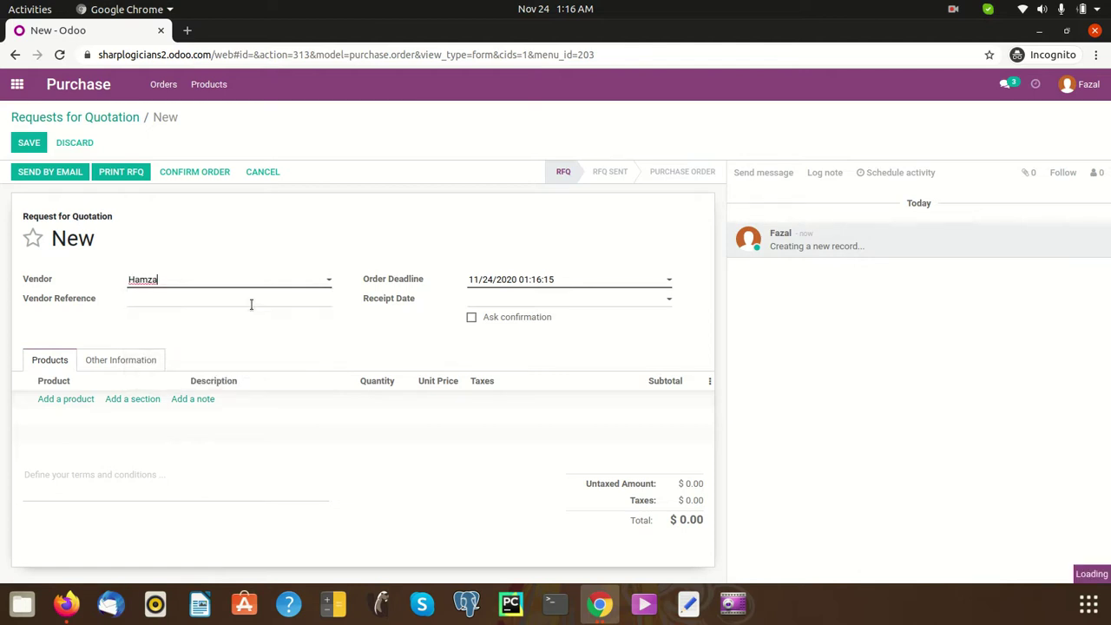
- Add a new Teddy Bear product line with quantity 11 at 15.00
left_click(54, 400)
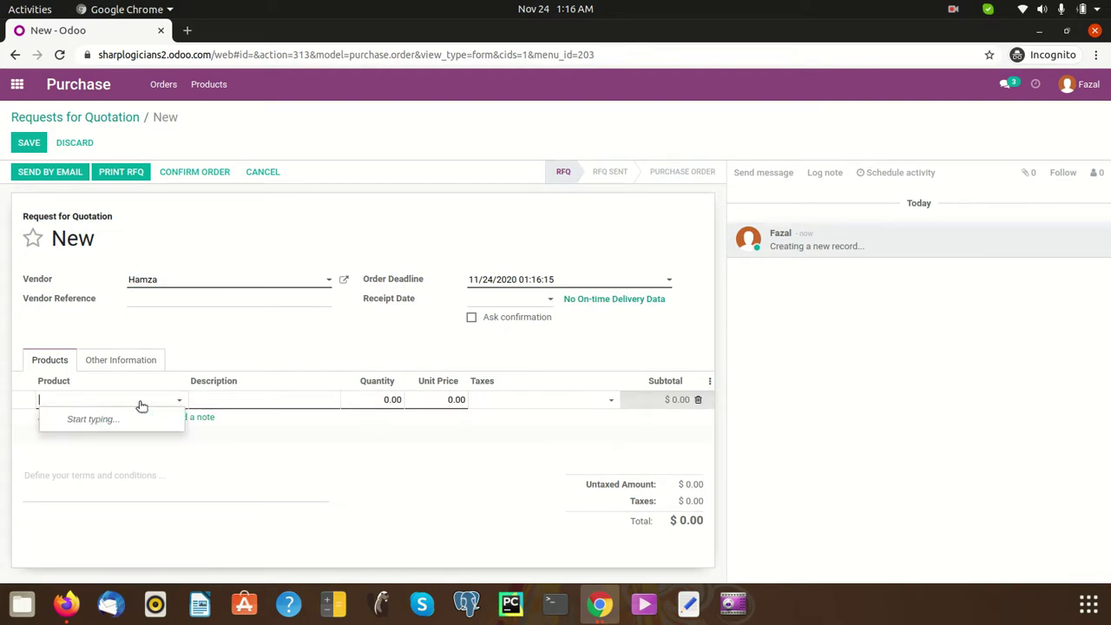
type("Tedd")
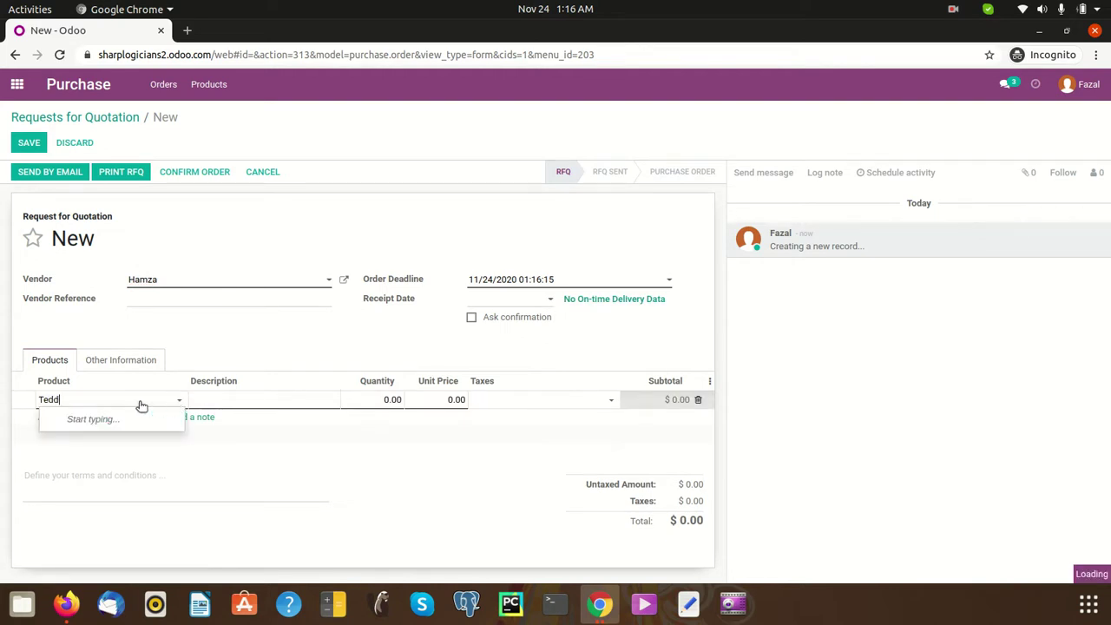
type("y Bear")
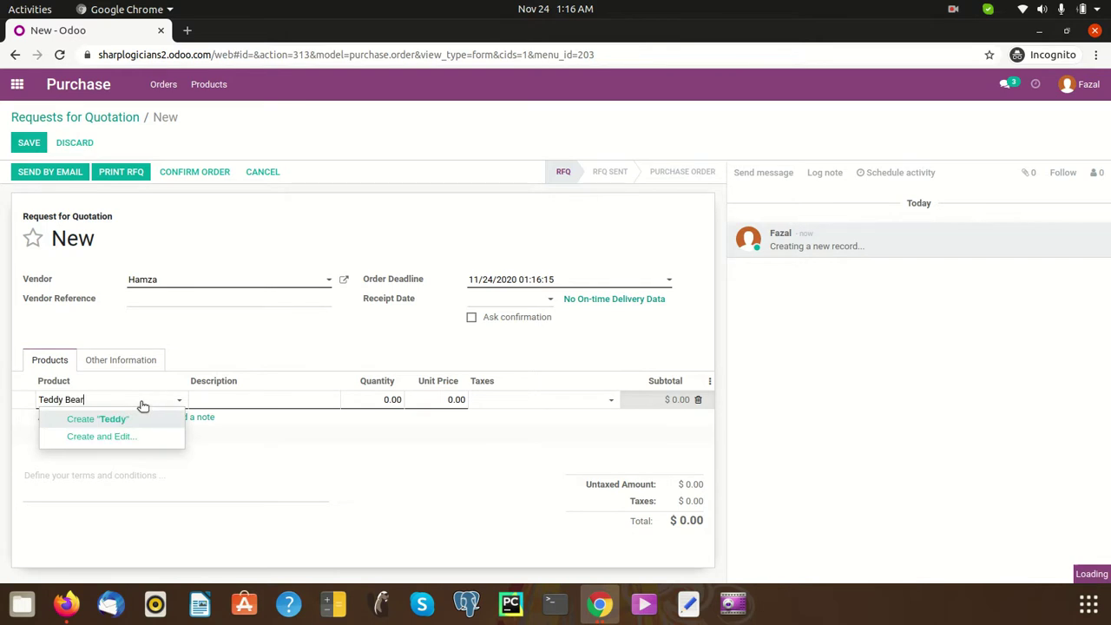
left_click(396, 461)
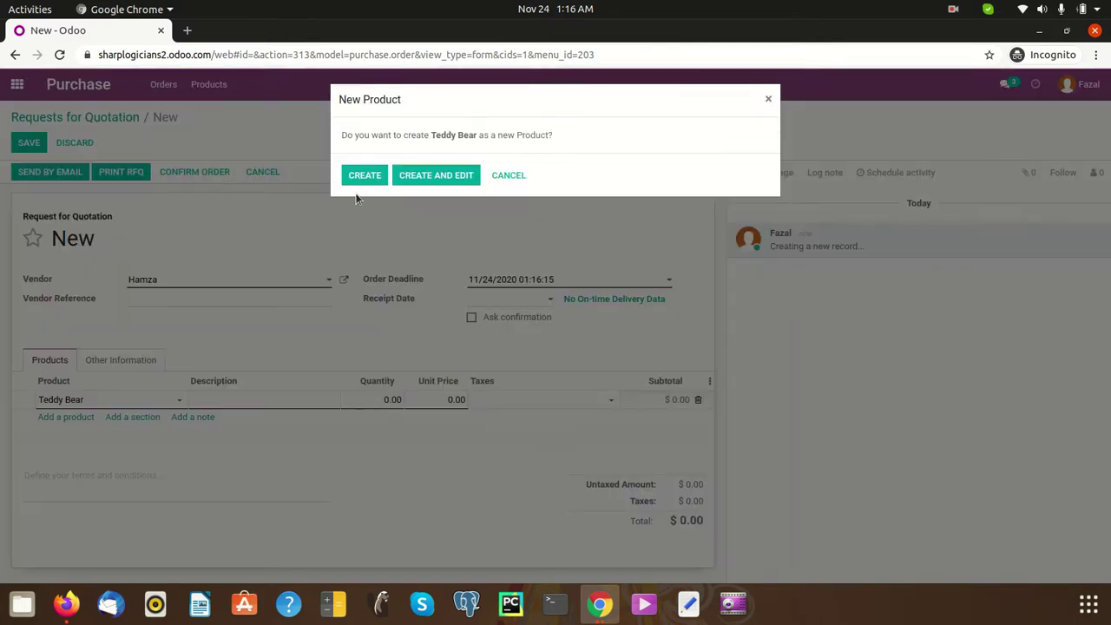
left_click(361, 180)
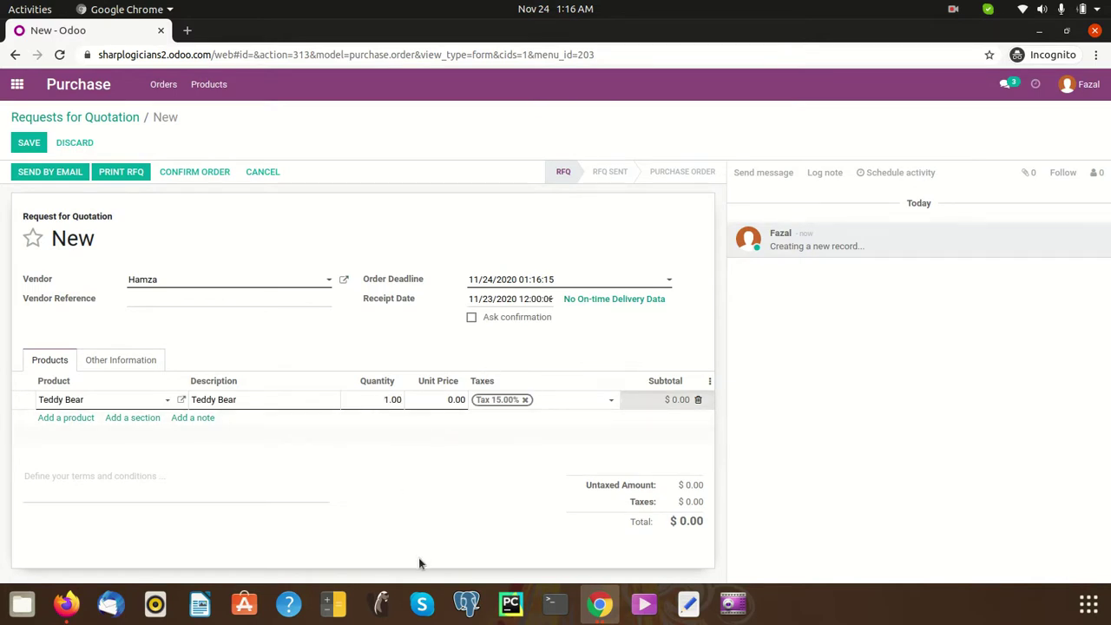
type("1")
left_click(449, 398)
left_click(323, 484)
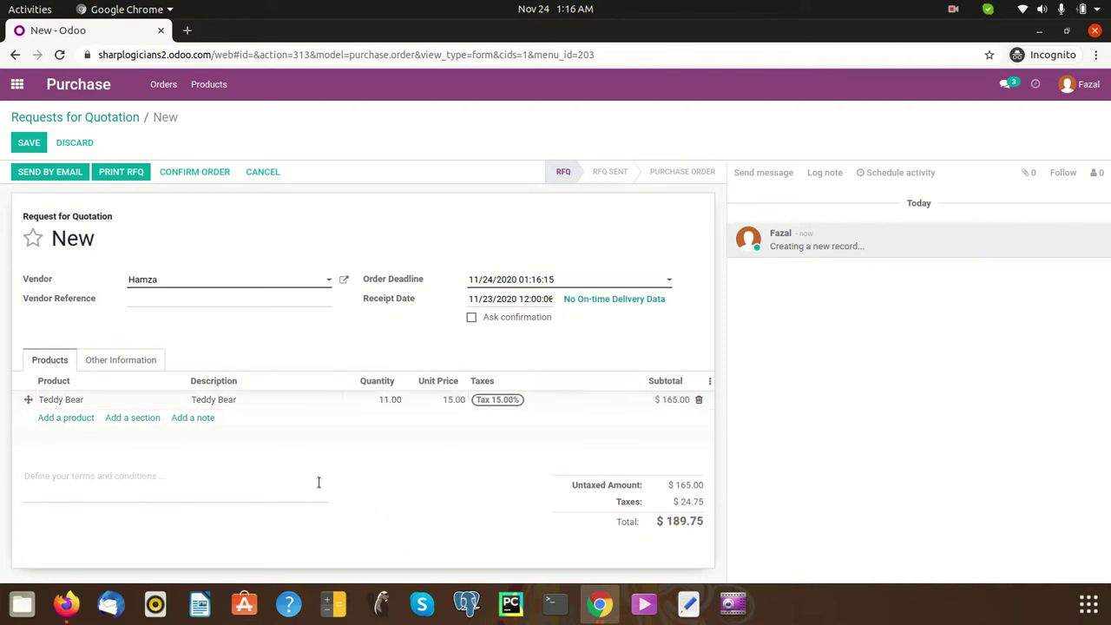
- Add a new Wallet product line with quantity 11 at 12.00
left_click(65, 418)
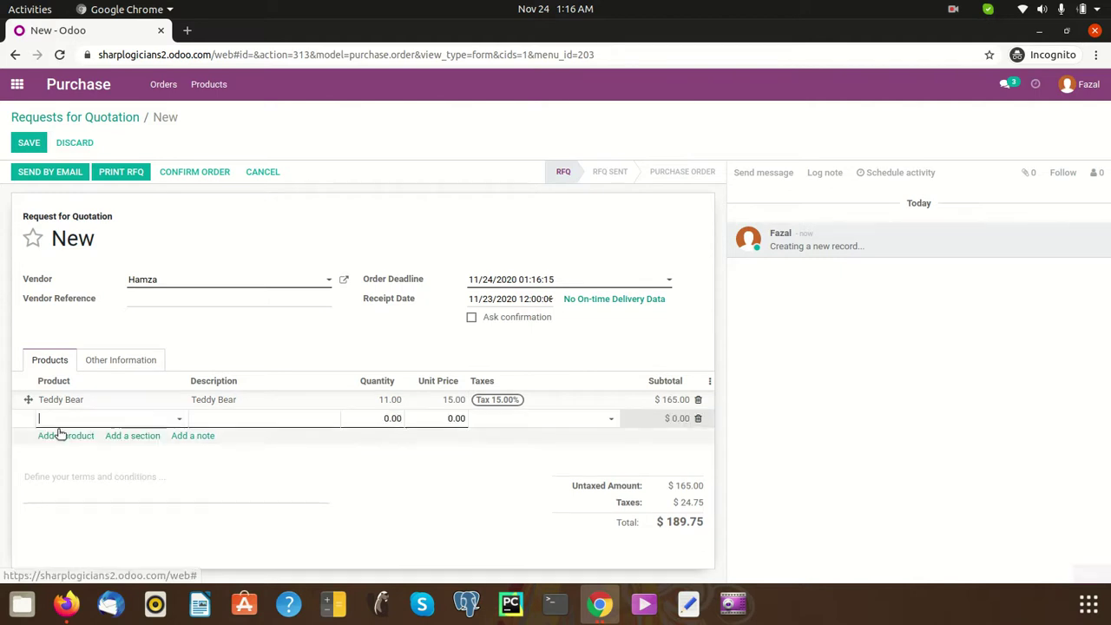
left_click(180, 422)
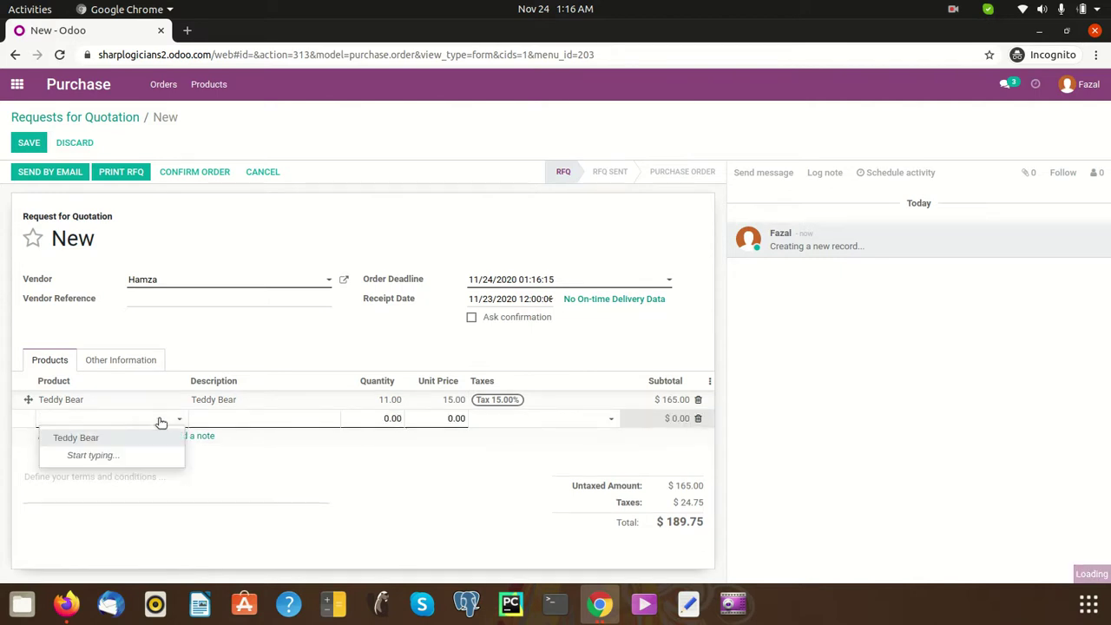
left_click(110, 424)
type("Wallet")
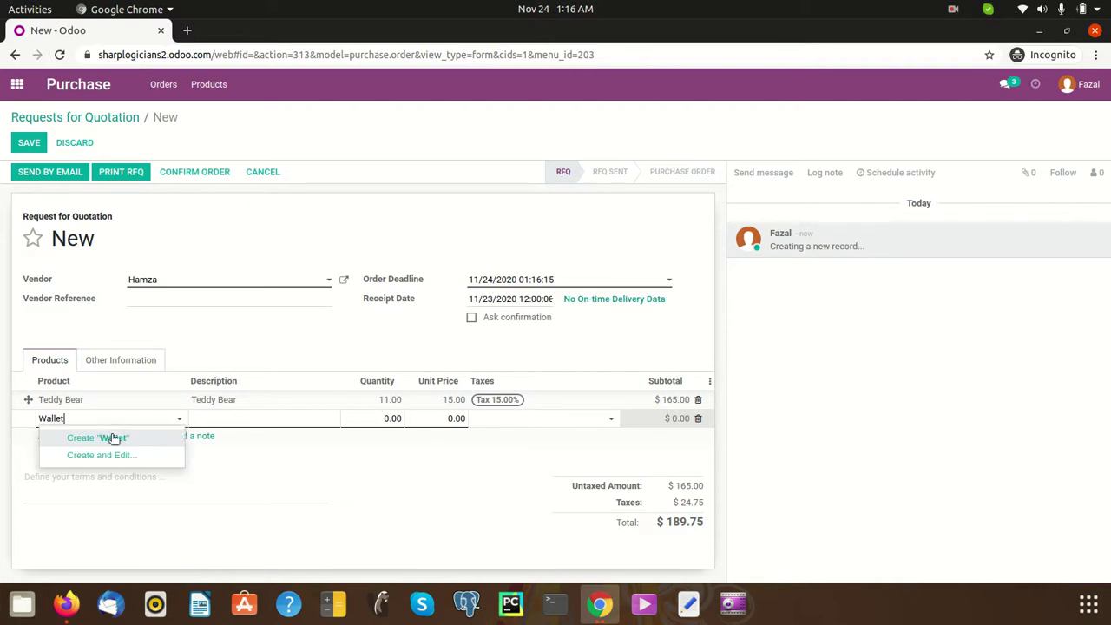
left_click(110, 438)
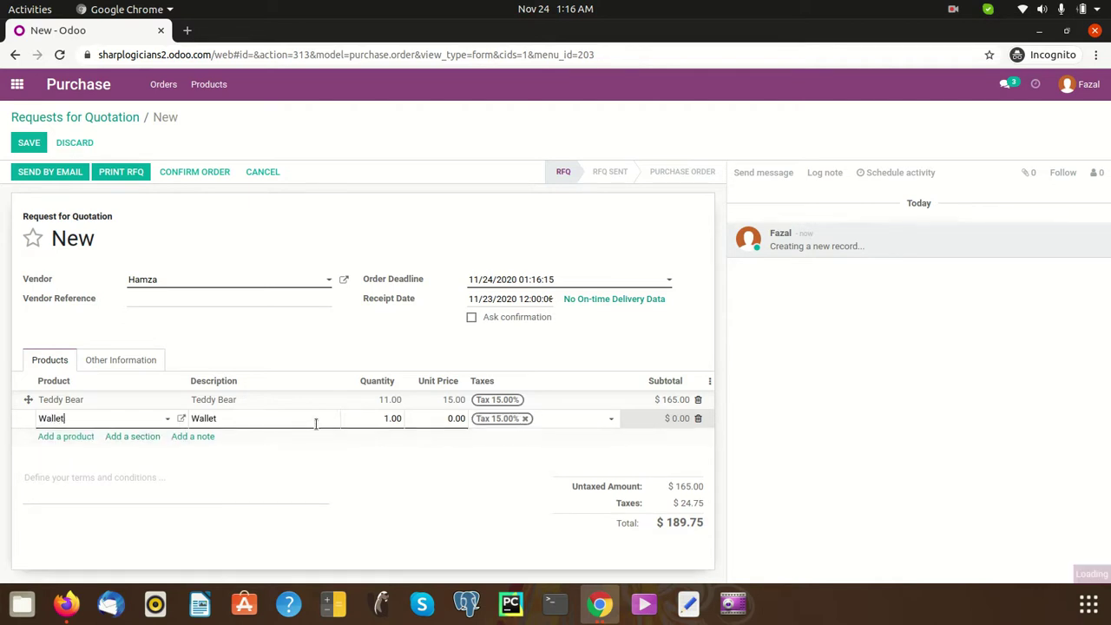
left_click(376, 416)
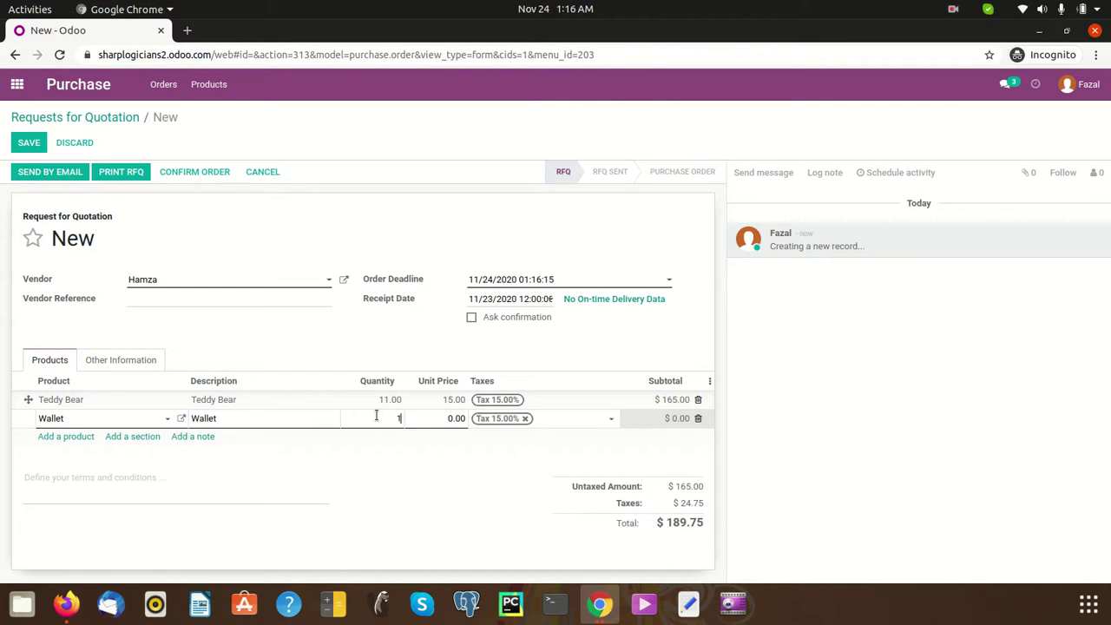
left_click(447, 420)
type("12")
left_click(398, 462)
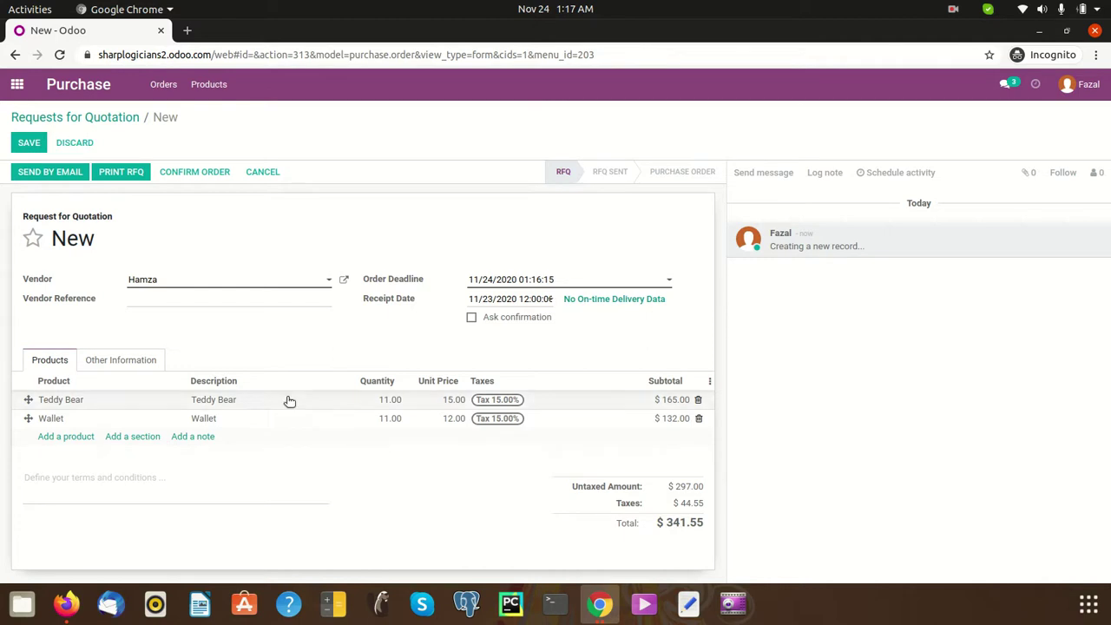
- Add a new Bag product line of 15 at 15.00 and save the RFQ as P00001
left_click(66, 440)
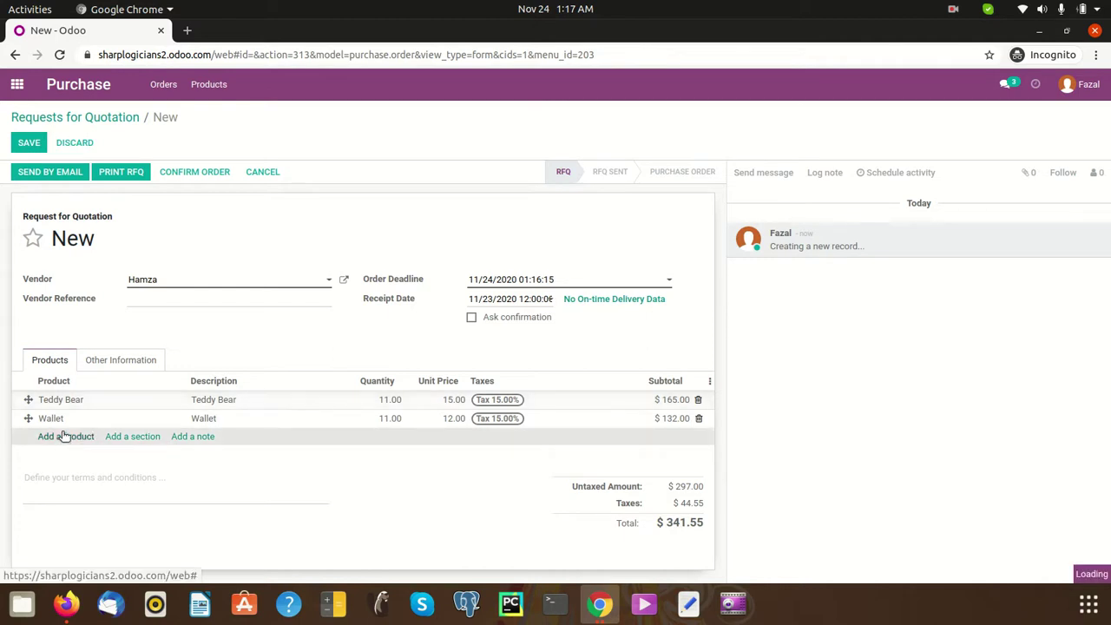
type("Bo")
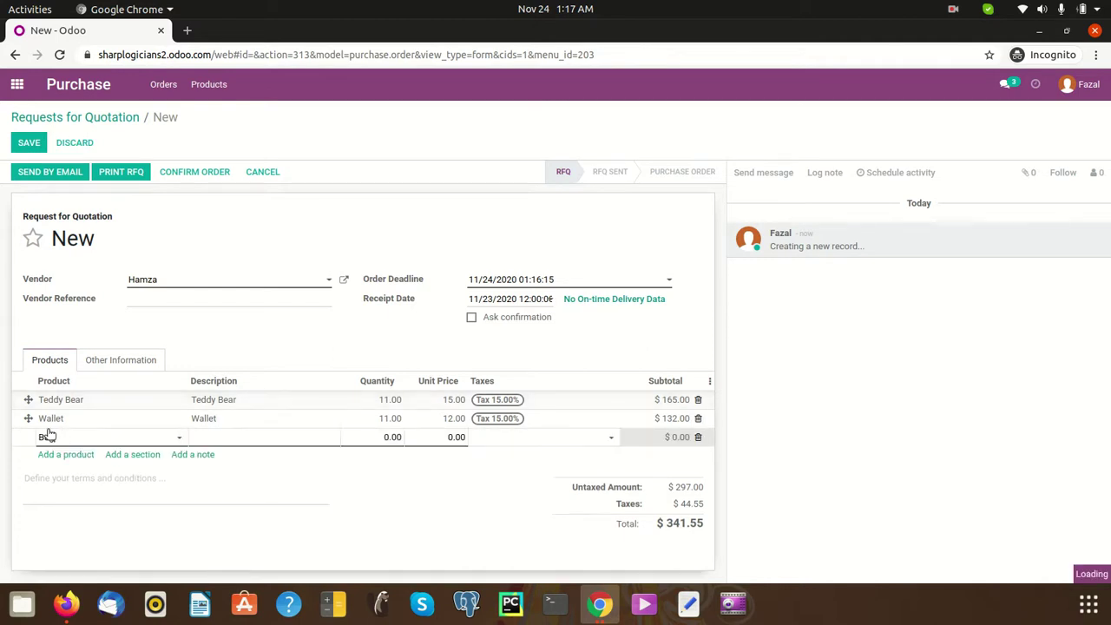
key("BackSpace")
type("ag")
left_click(104, 456)
left_click(375, 440)
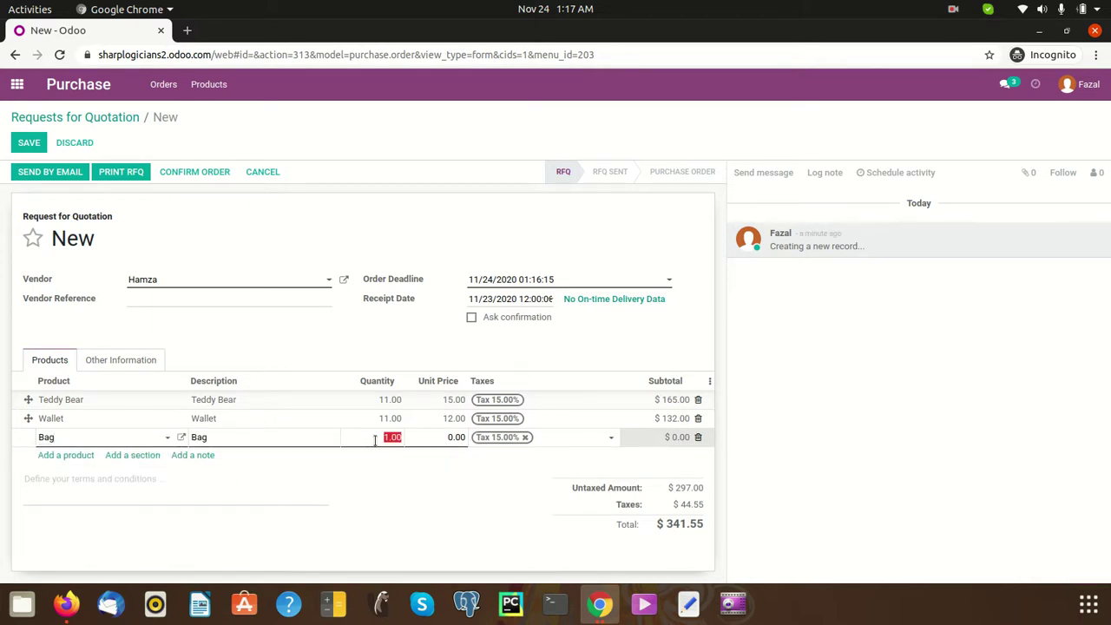
type("15")
left_click(445, 439)
type("15")
left_click(453, 512)
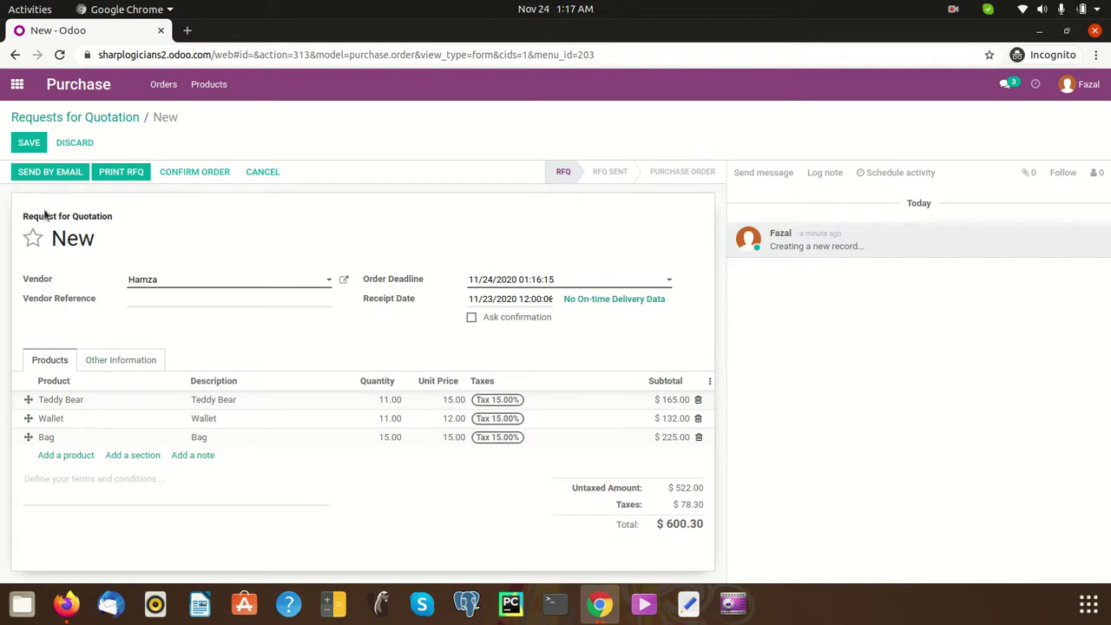
left_click(38, 144)
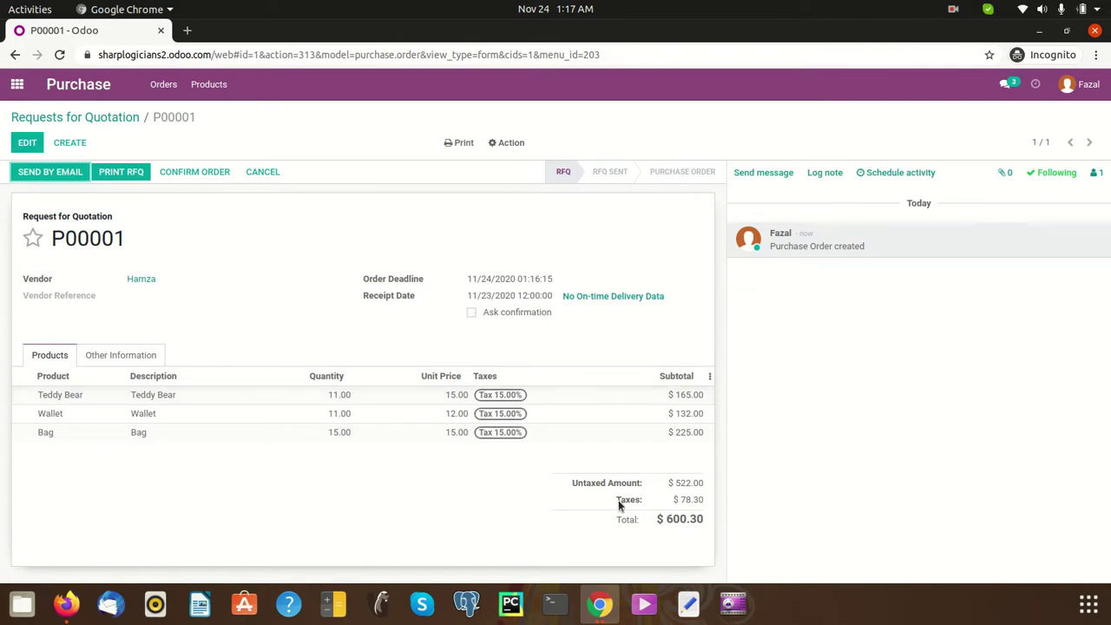
- Confirm order P00001 so it moves to To Approve, then show the browser window previews
left_click(199, 174)
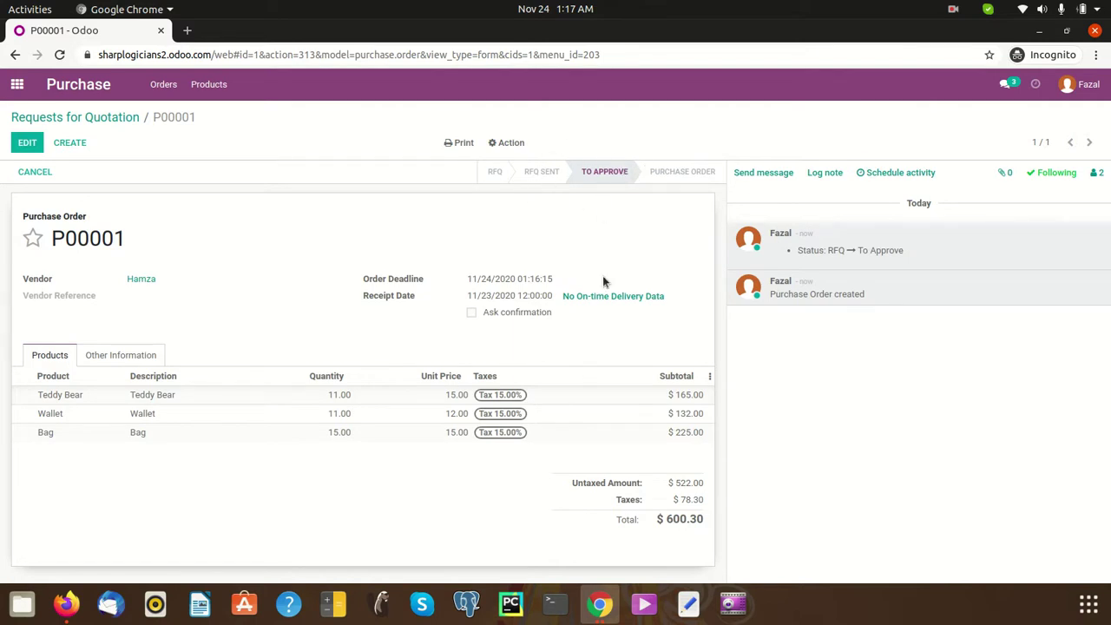
left_click(599, 605)
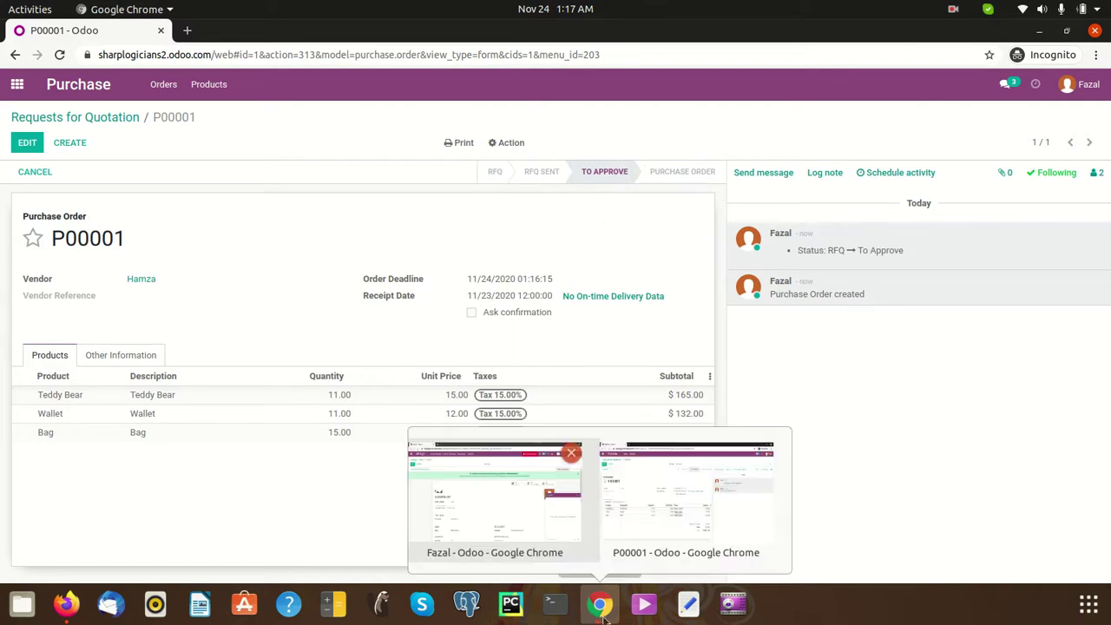
- Switch to the administrator's window, close the chat popup, and open the Purchase RFQ list
left_click(495, 518)
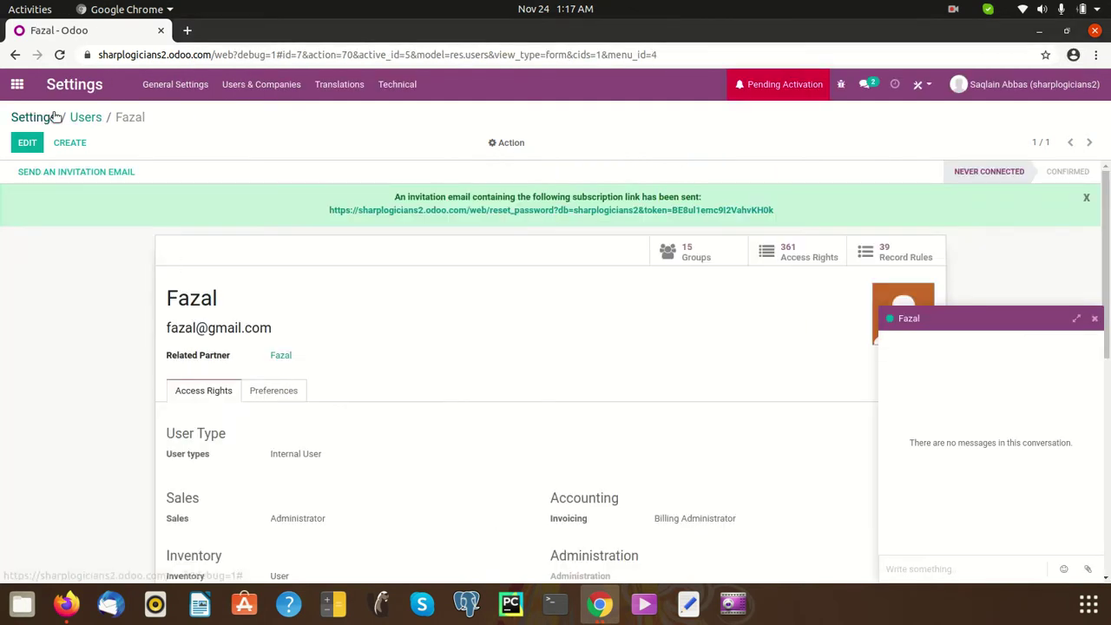
left_click(17, 84)
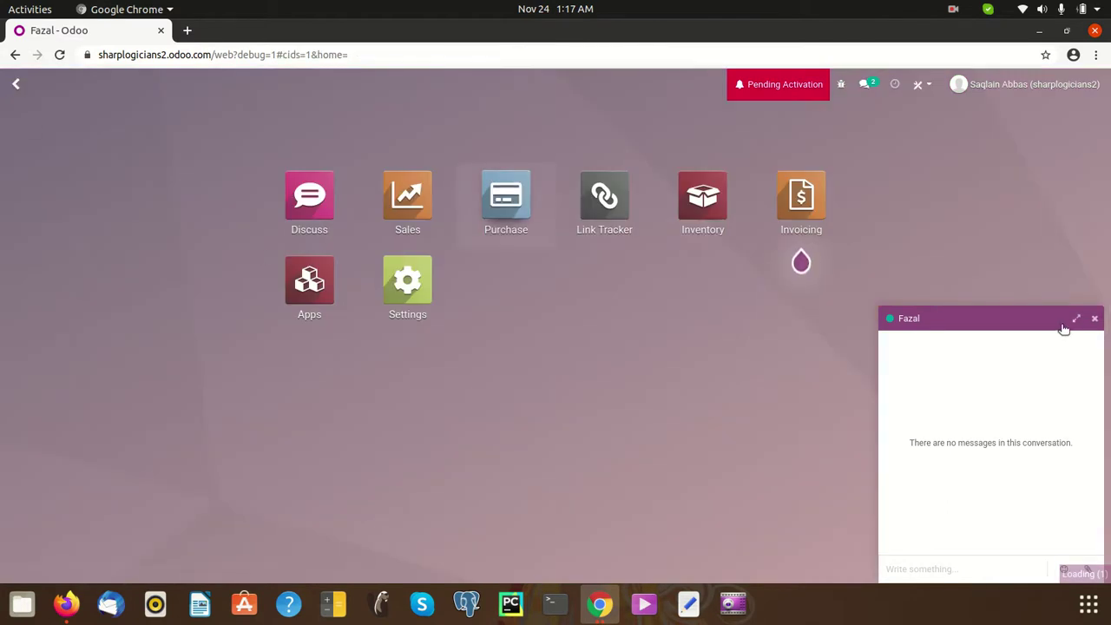
left_click(1094, 319)
left_click(509, 208)
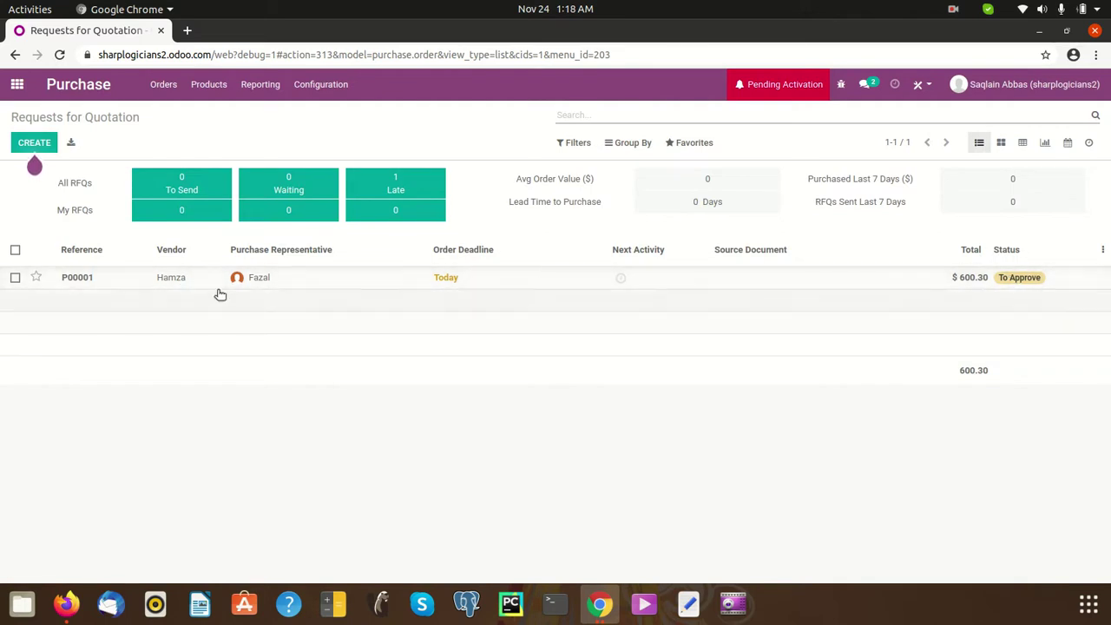
- Open P00001 from the RFQ list and approve the order
left_click(383, 284)
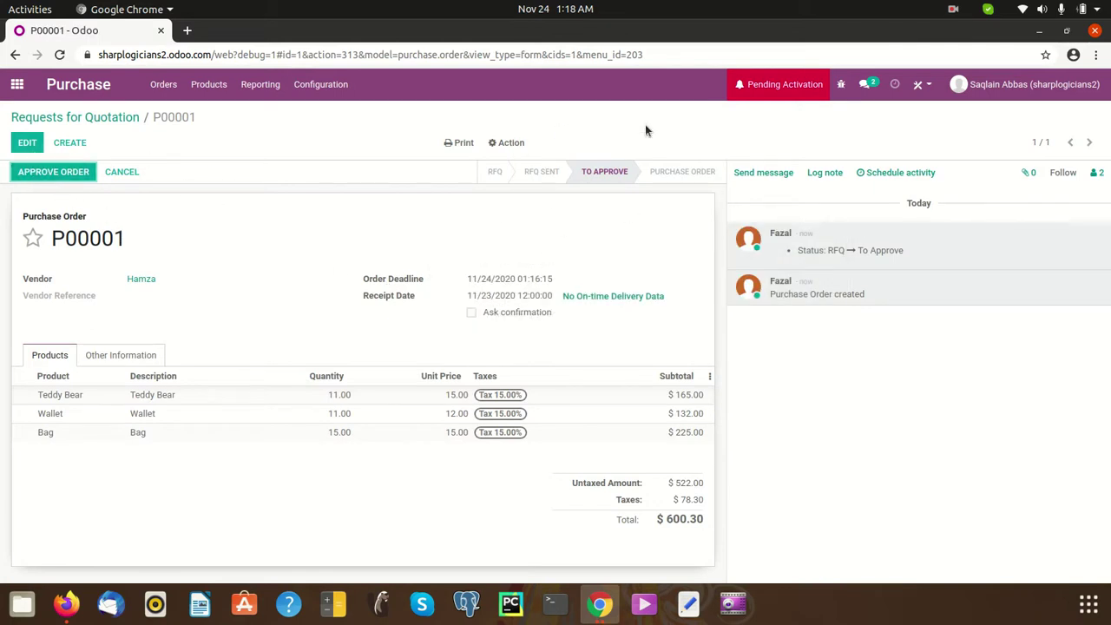
left_click(63, 180)
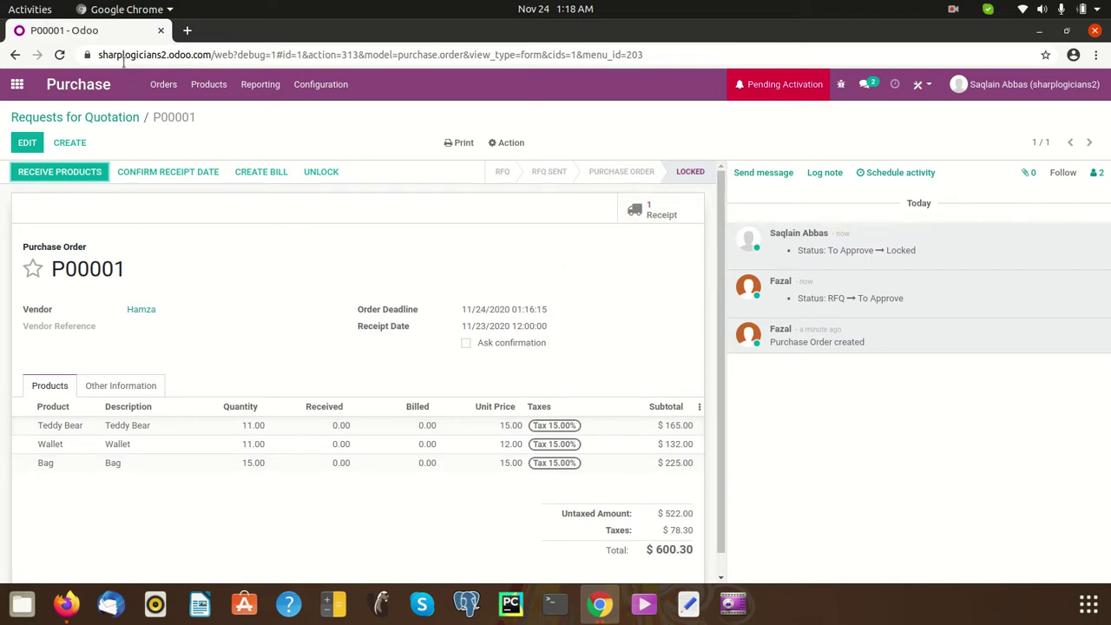
- Duplicate the browser tab, show Purchase Configuration > Settings there, and return to P00001
right_click(101, 30)
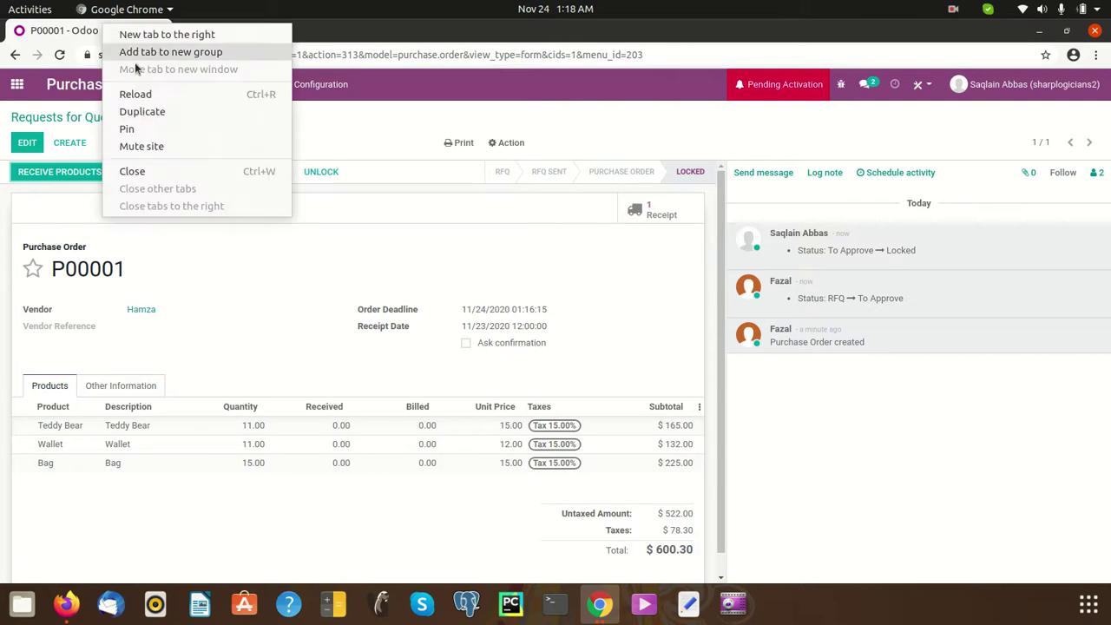
left_click(154, 111)
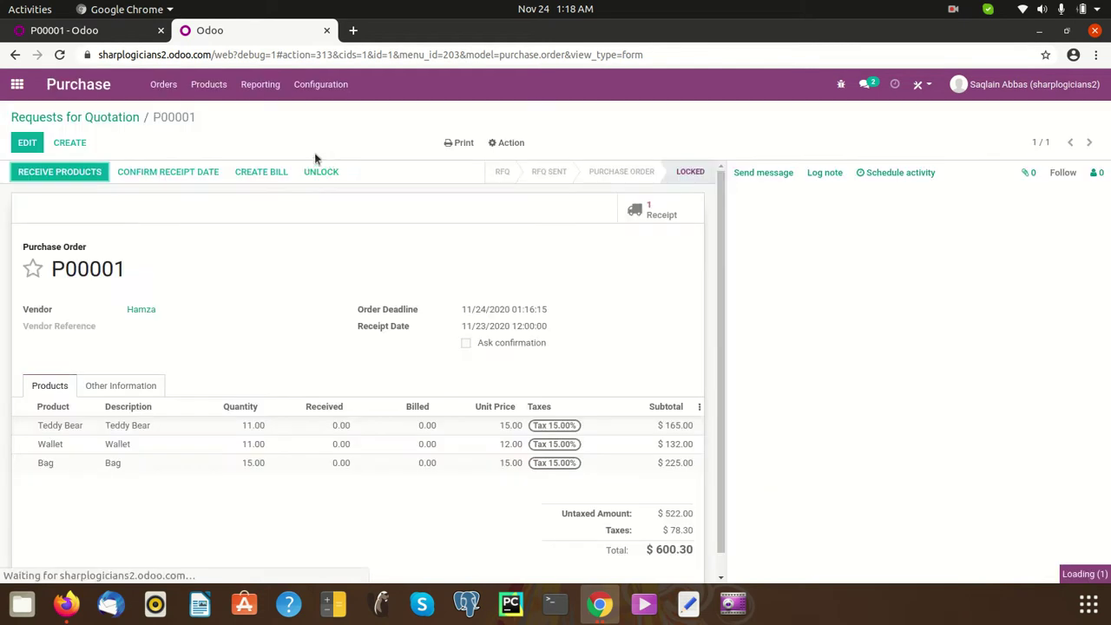
left_click(320, 84)
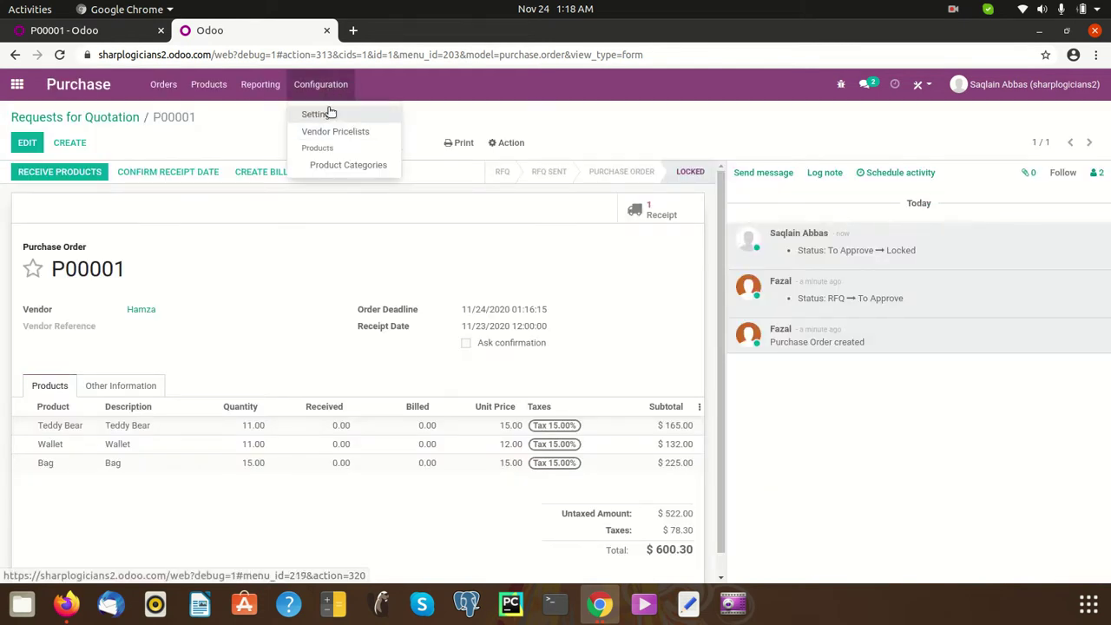
left_click(328, 114)
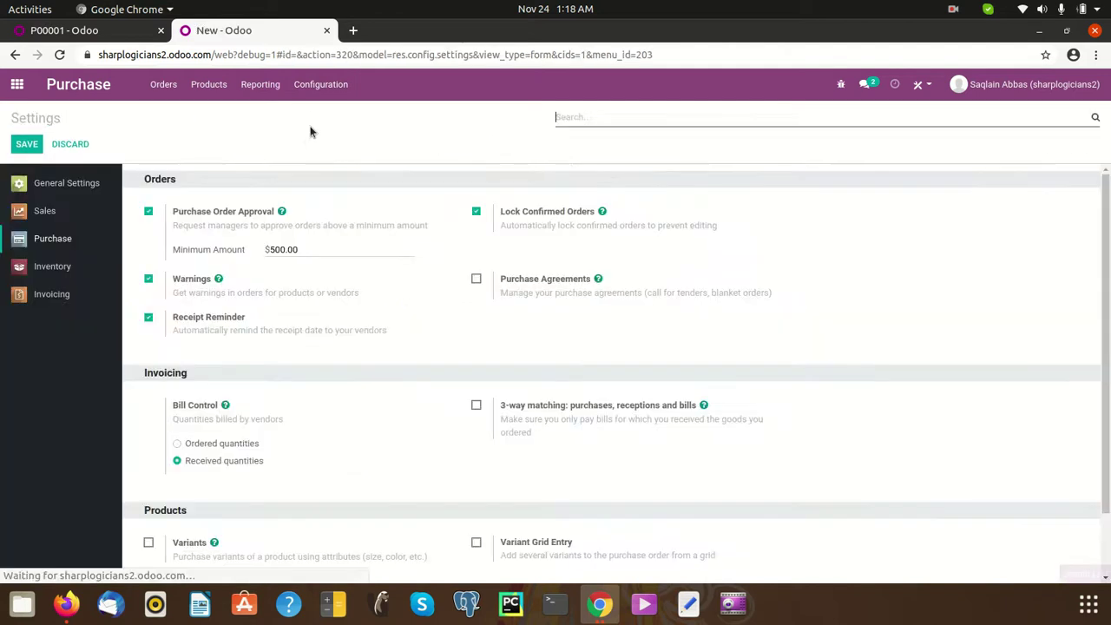
left_click(74, 35)
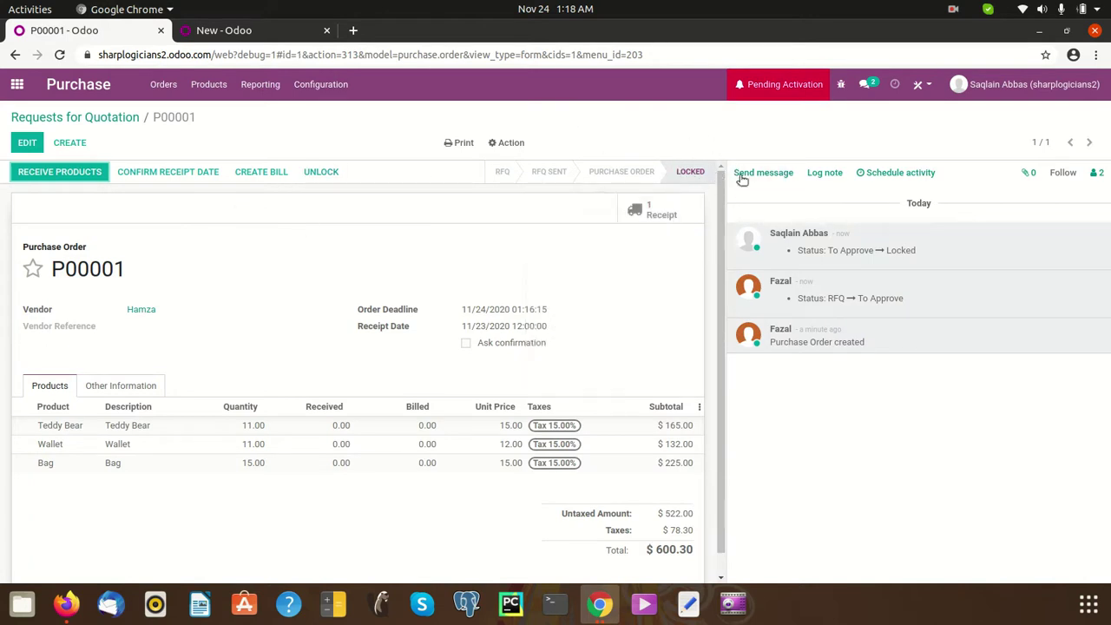
left_click(270, 31)
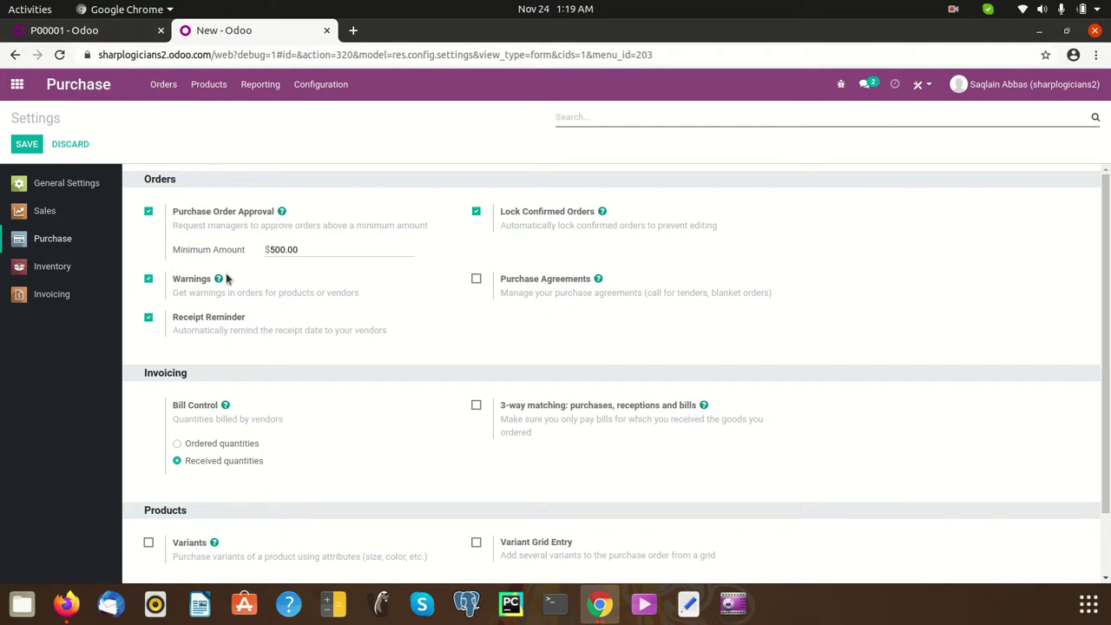
left_click(83, 29)
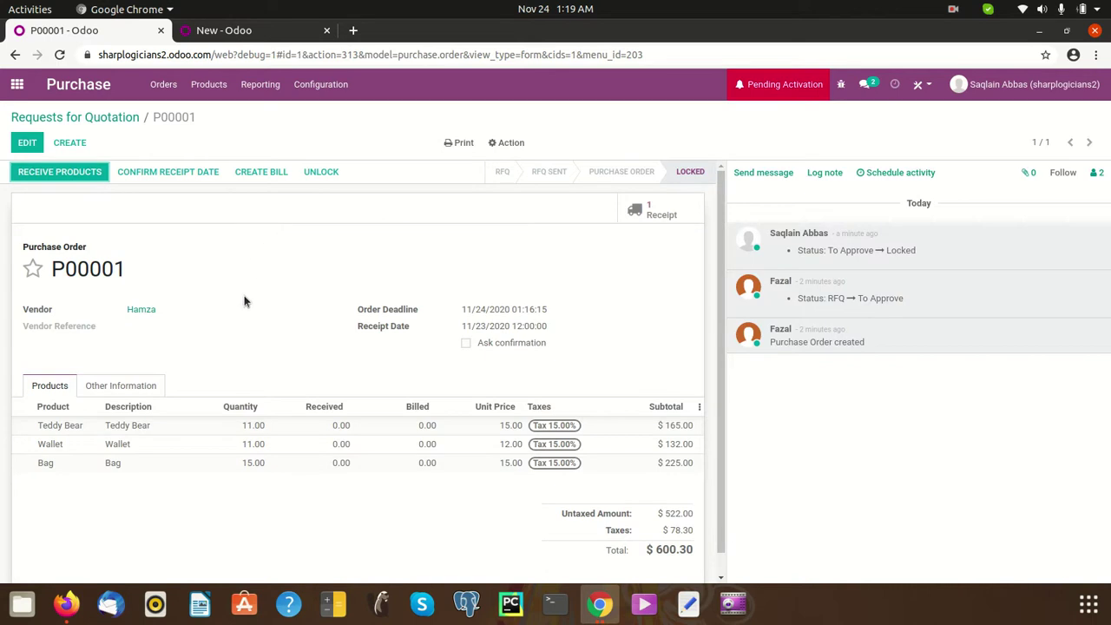
- Go to the Requests for Quotation list, starting and then discarding an empty quotation
left_click(163, 87)
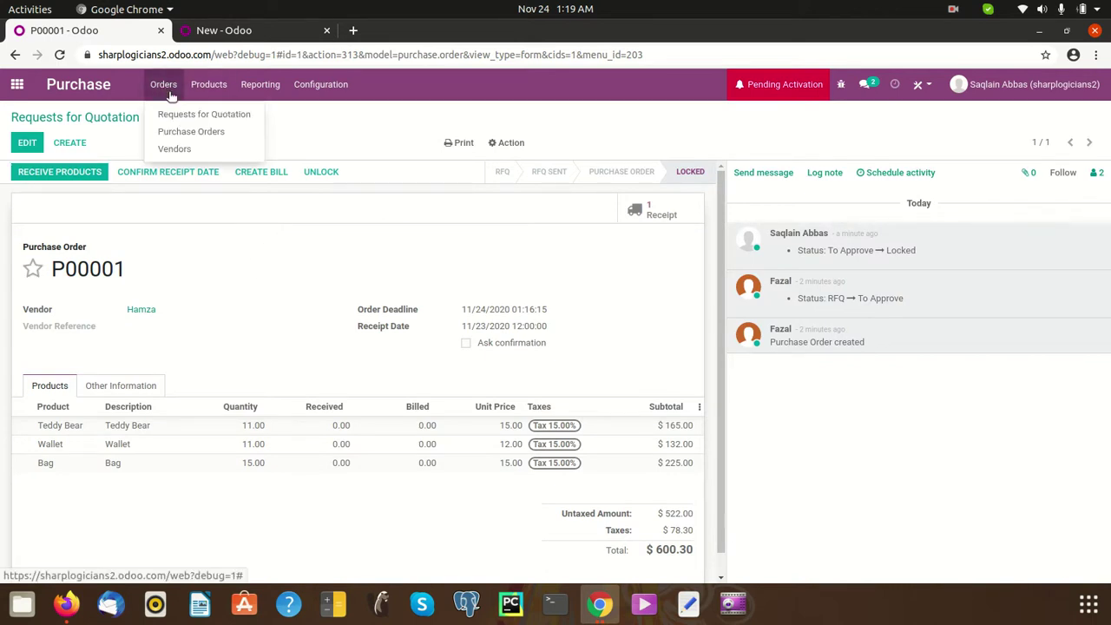
mouse_move(205, 95)
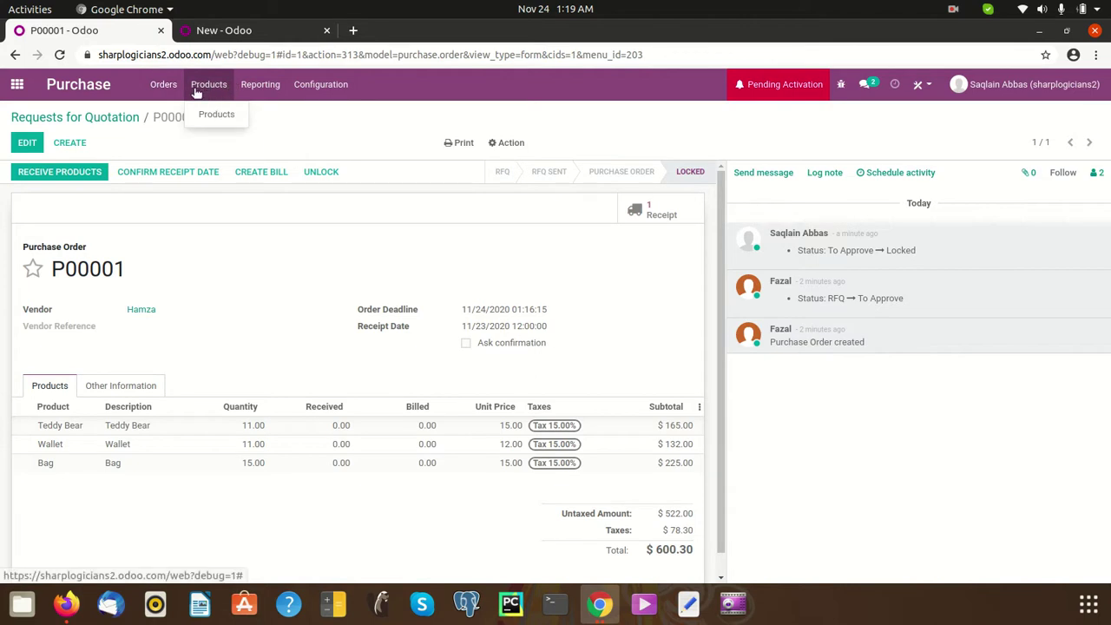
mouse_move(166, 93)
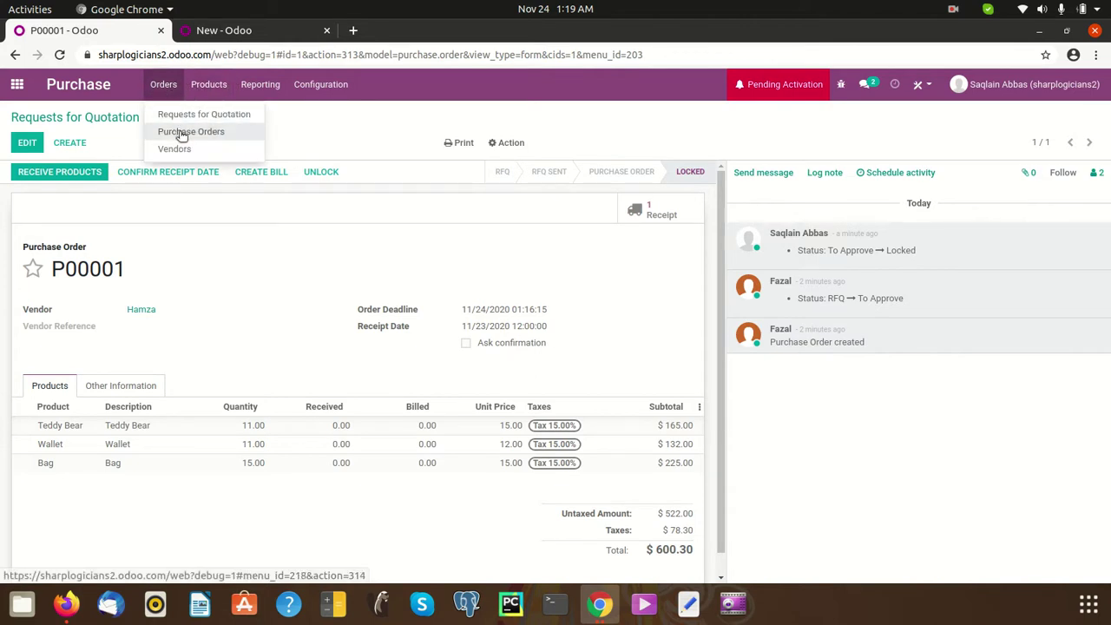
left_click(176, 116)
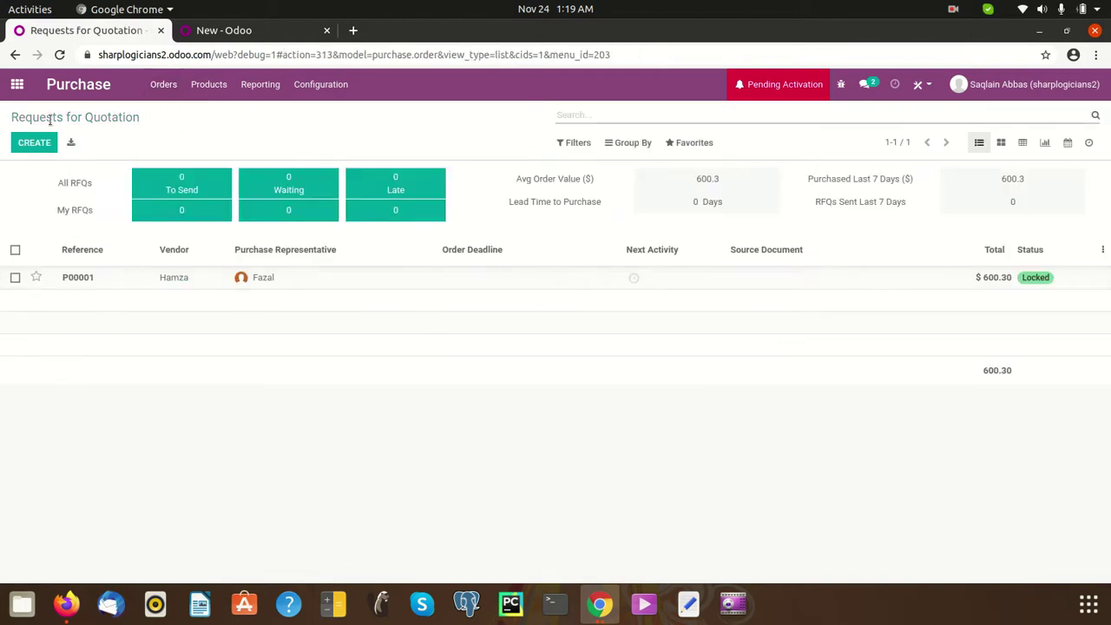
left_click(37, 144)
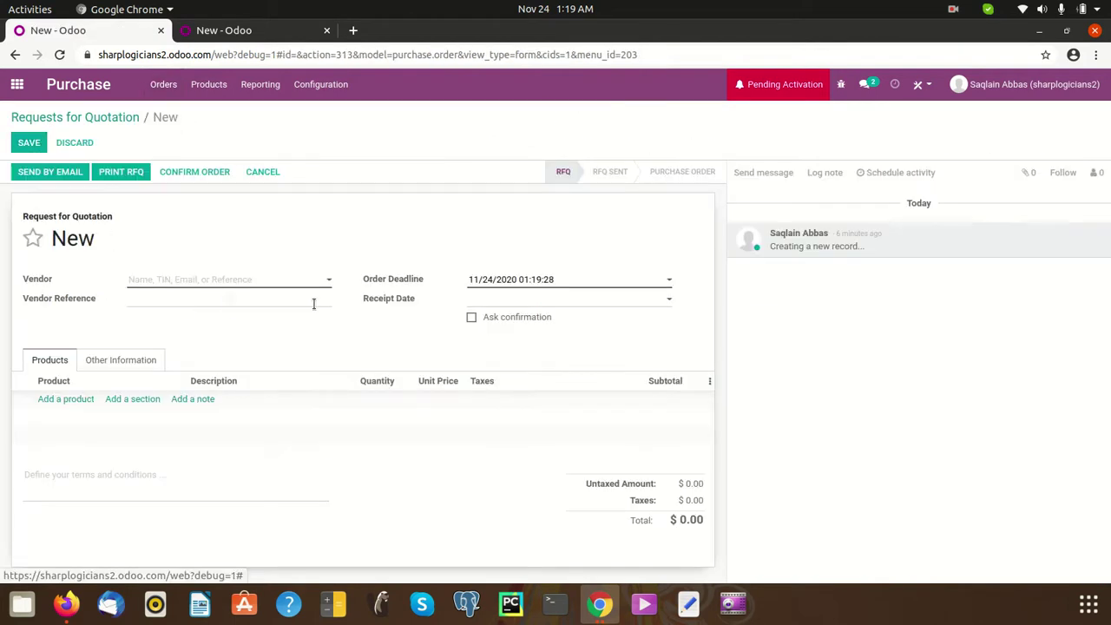
left_click(88, 143)
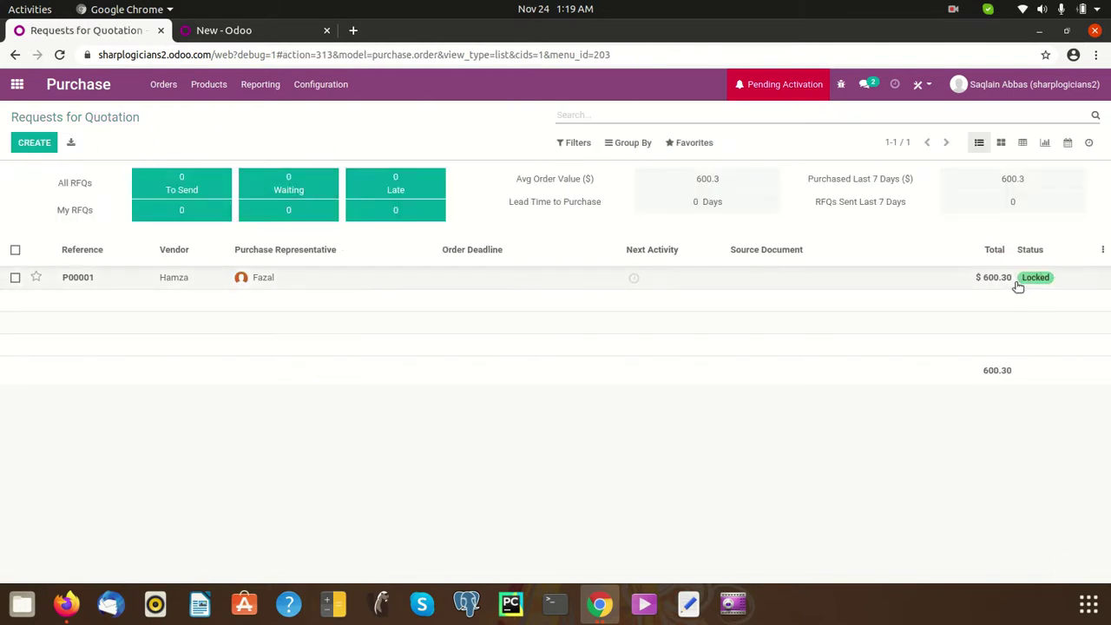
- Bring up the Chrome window previews to choose another browser window
left_click(600, 603)
left_click(514, 522)
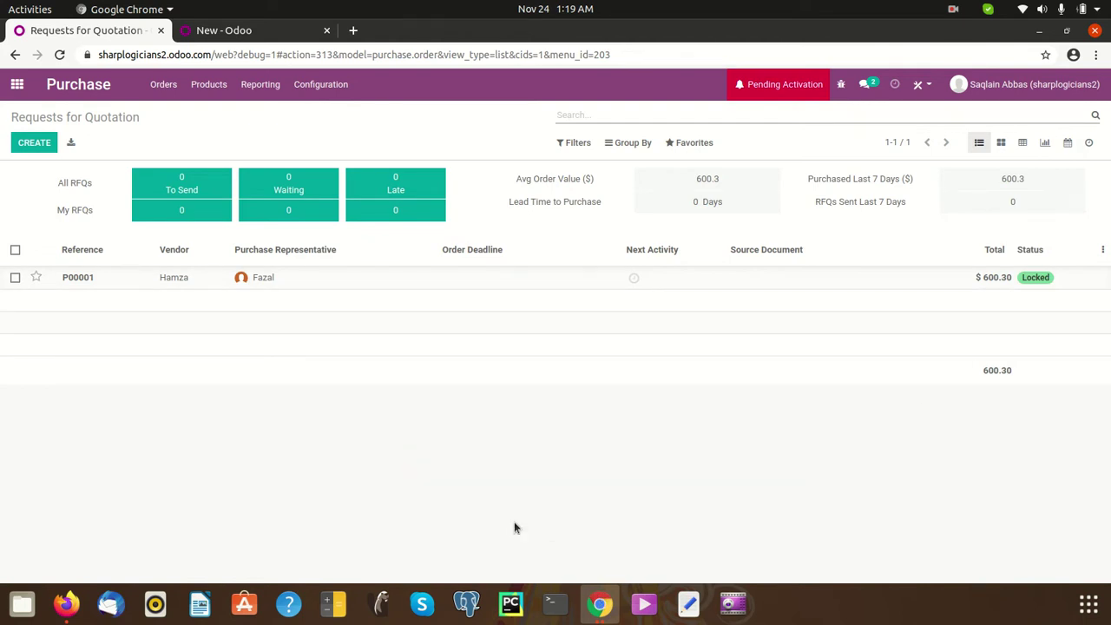
left_click(603, 612)
- In the user's window, reload P00001 and validate receipt WH/IN/00001 for 11, 11 and 15 units
left_click(667, 497)
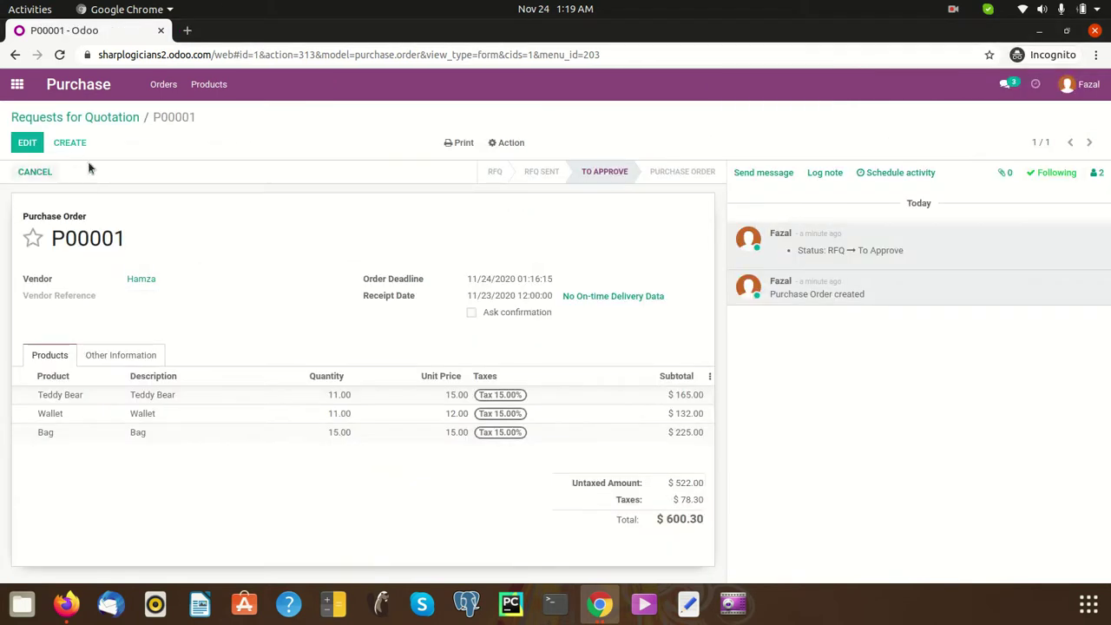
left_click(59, 55)
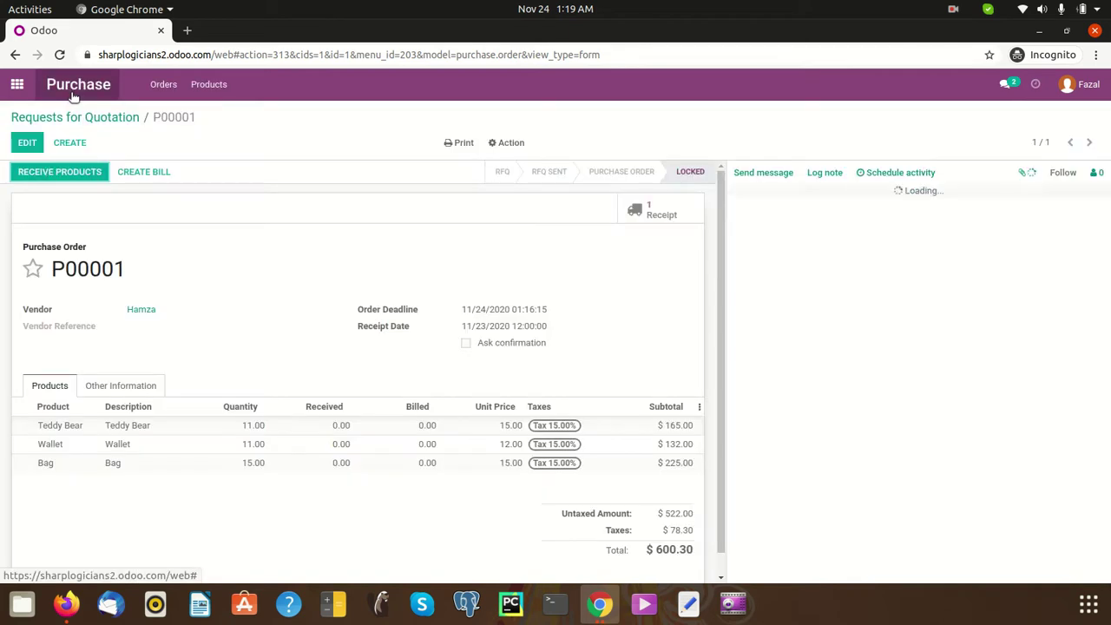
left_click(75, 178)
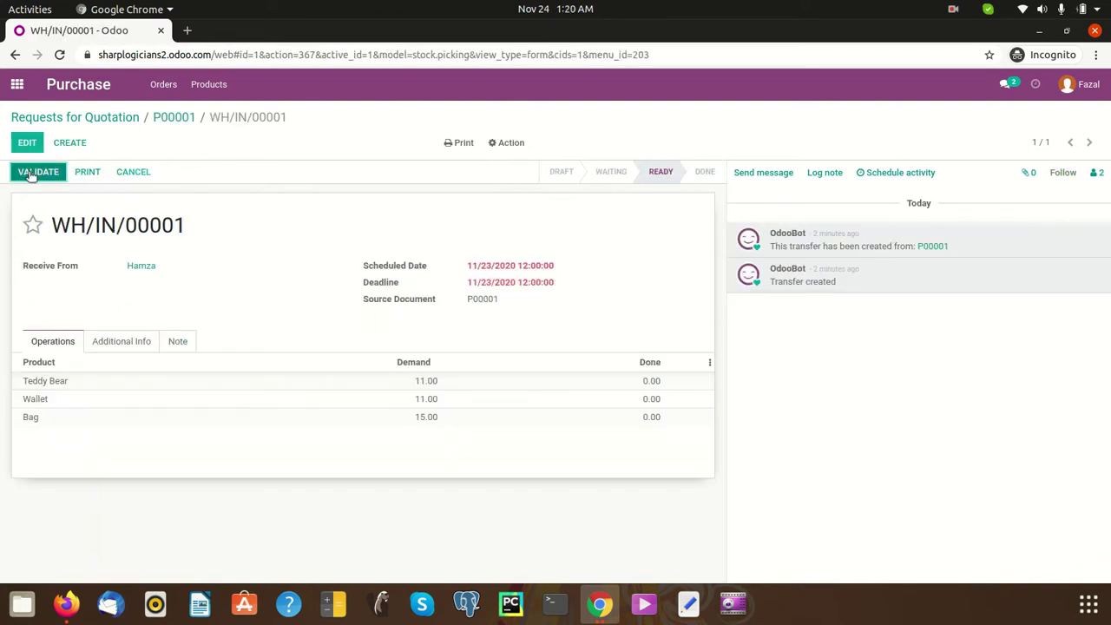
left_click(31, 172)
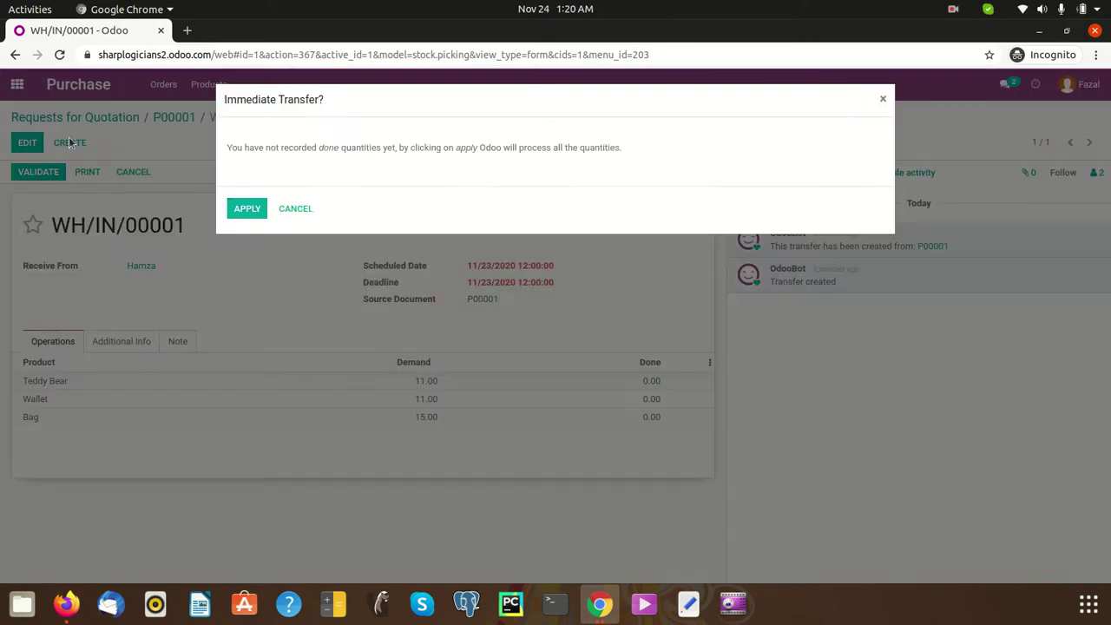
left_click(257, 212)
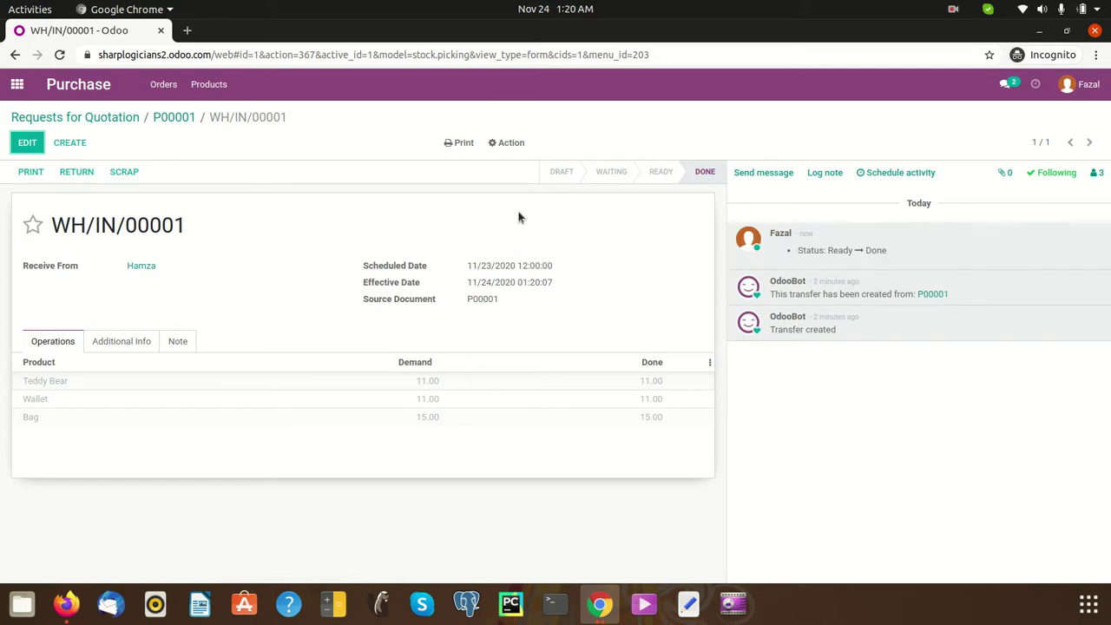
left_click(179, 120)
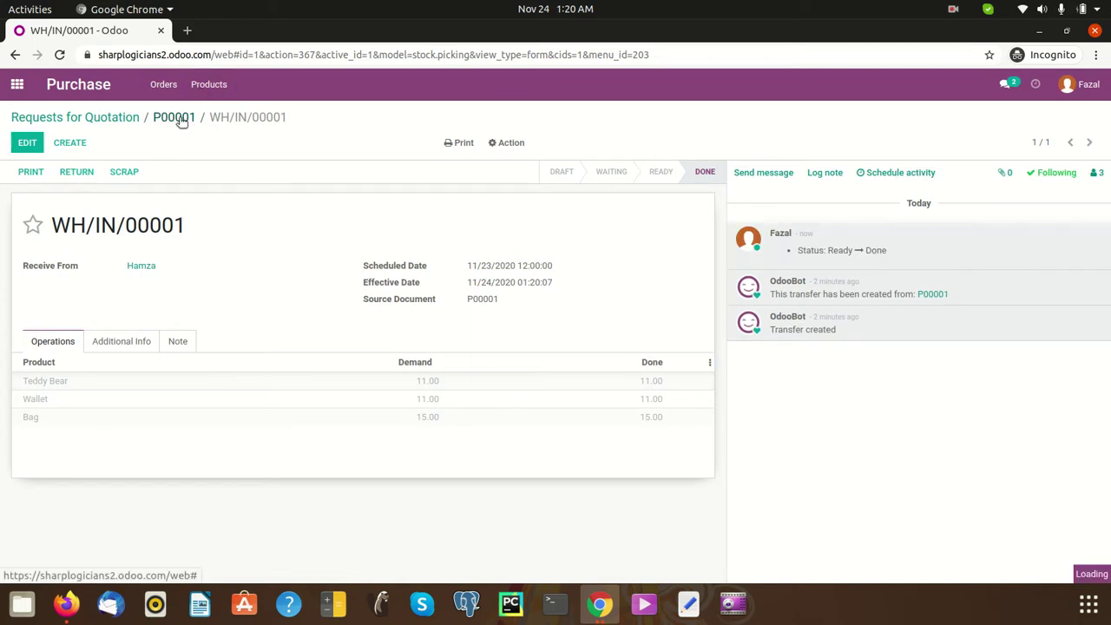
- Create the vendor bill from P00001 and post BILL/2020/11/0001 for $600.30
left_click(73, 173)
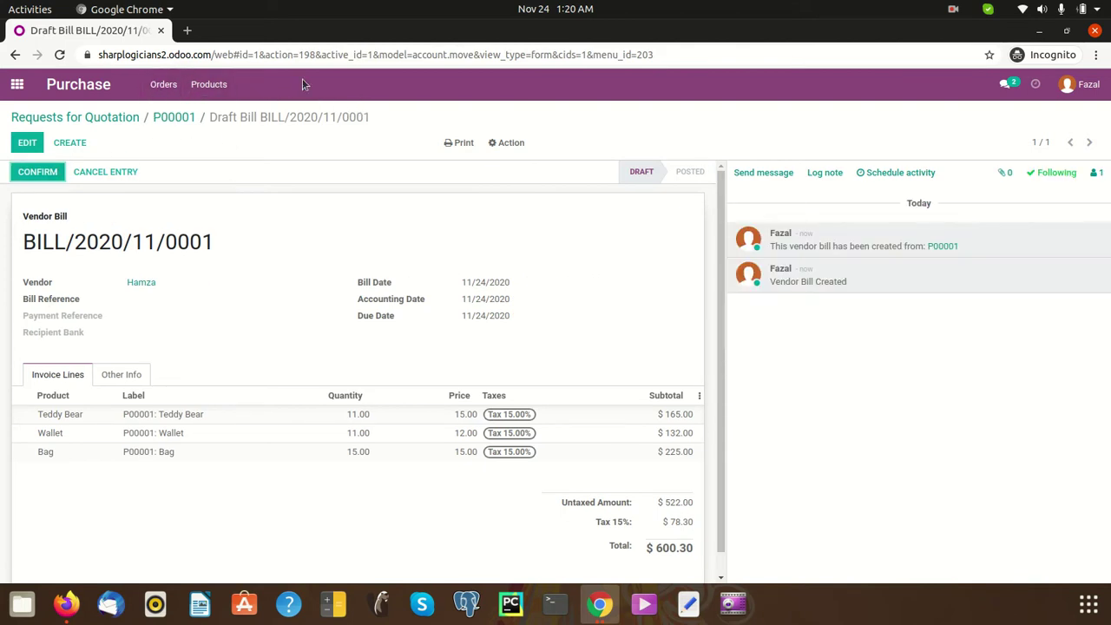
left_click(36, 176)
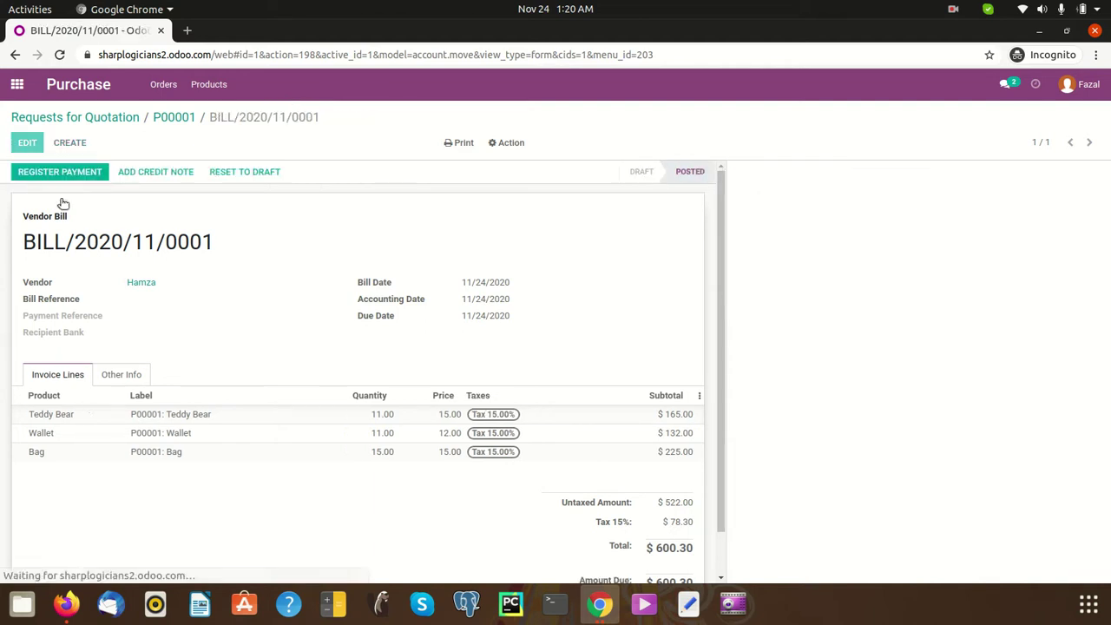
left_click(210, 83)
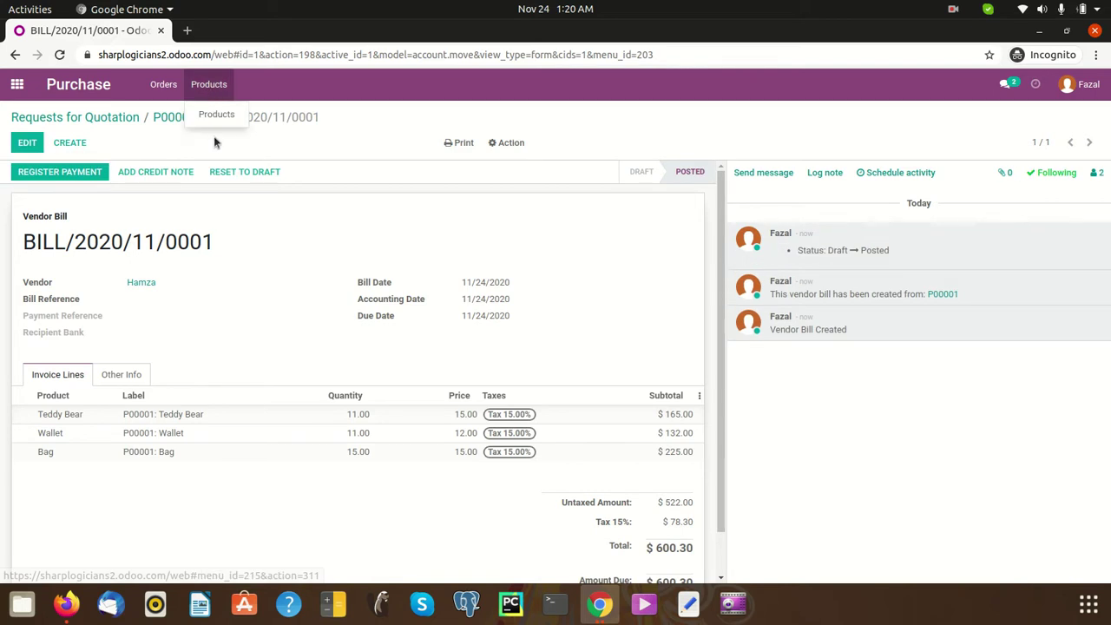
- Open the Bag product form from Purchase > Products, showing 15.00 units purchased
left_click(214, 116)
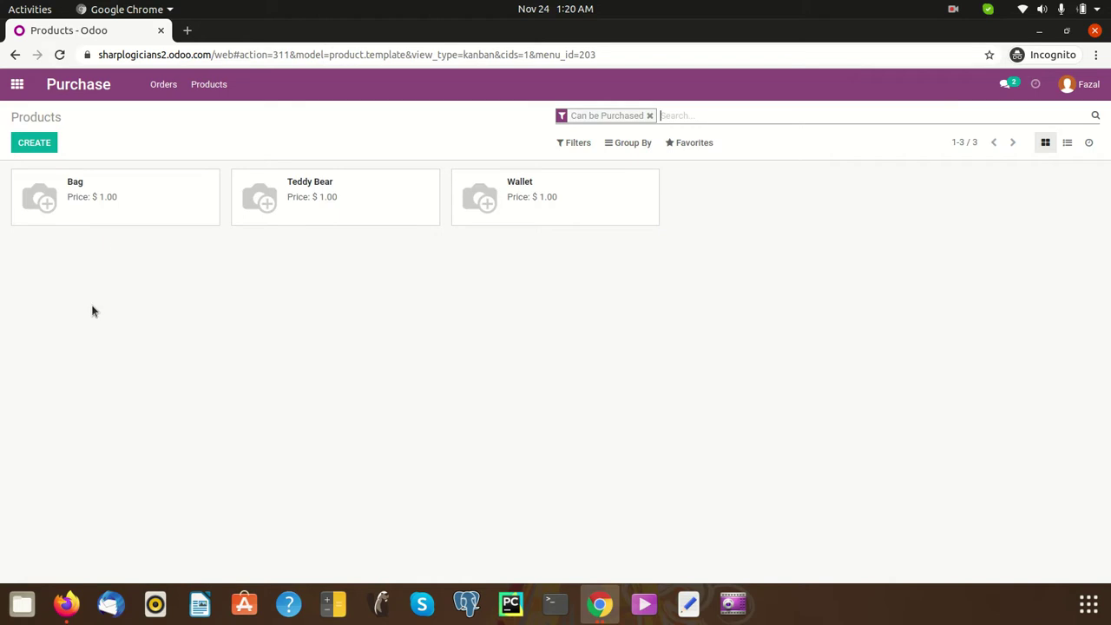
left_click(137, 204)
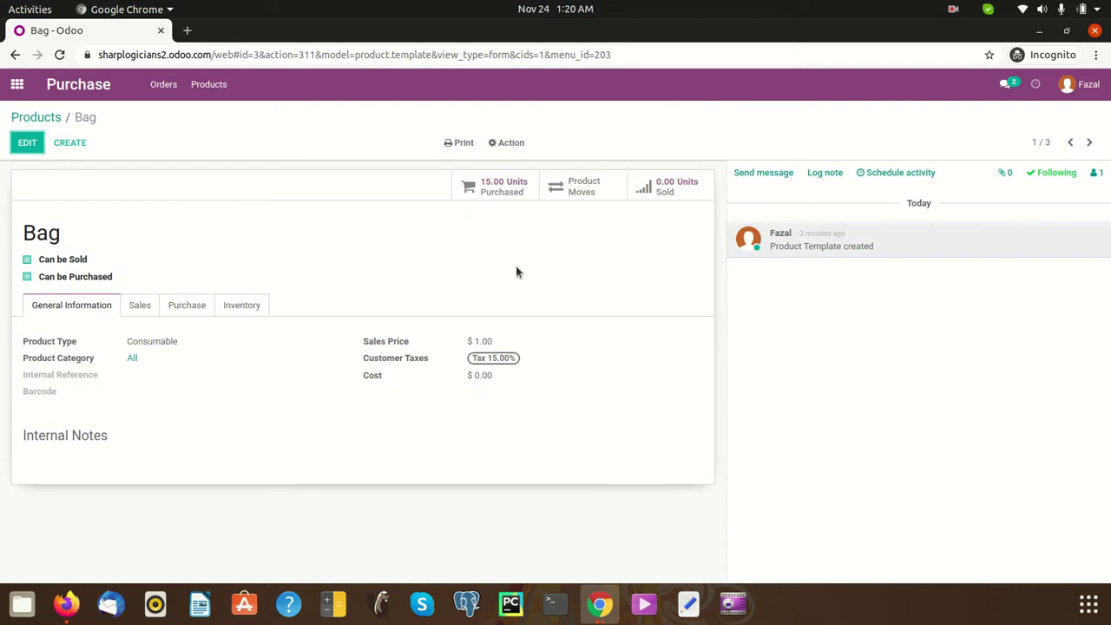
left_click(17, 84)
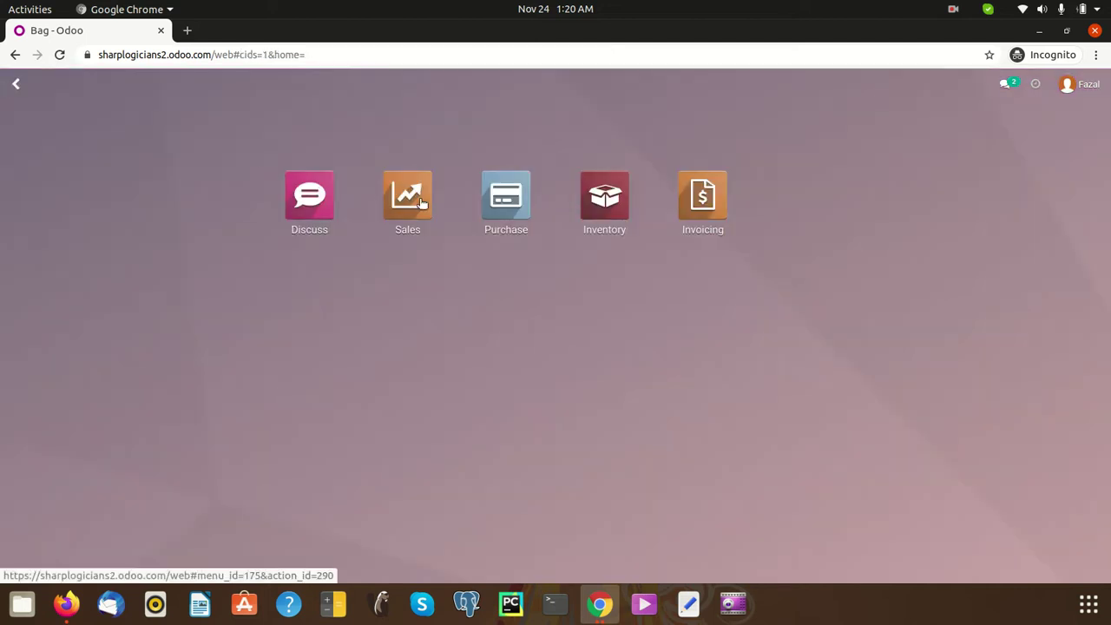
left_click(506, 204)
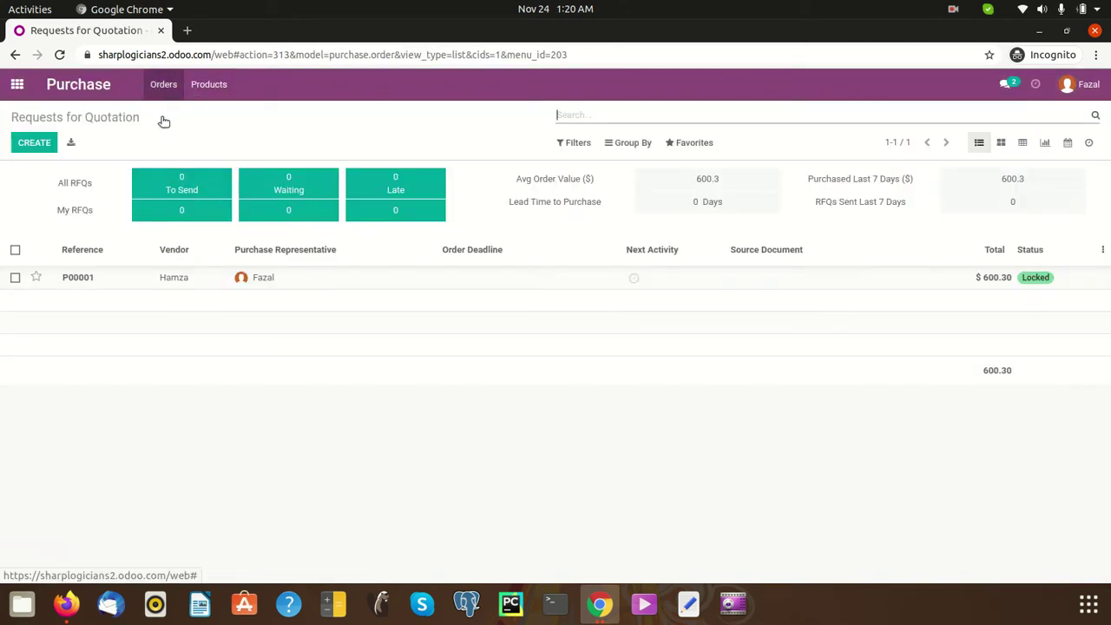
left_click(169, 98)
mouse_move(208, 87)
left_click(208, 115)
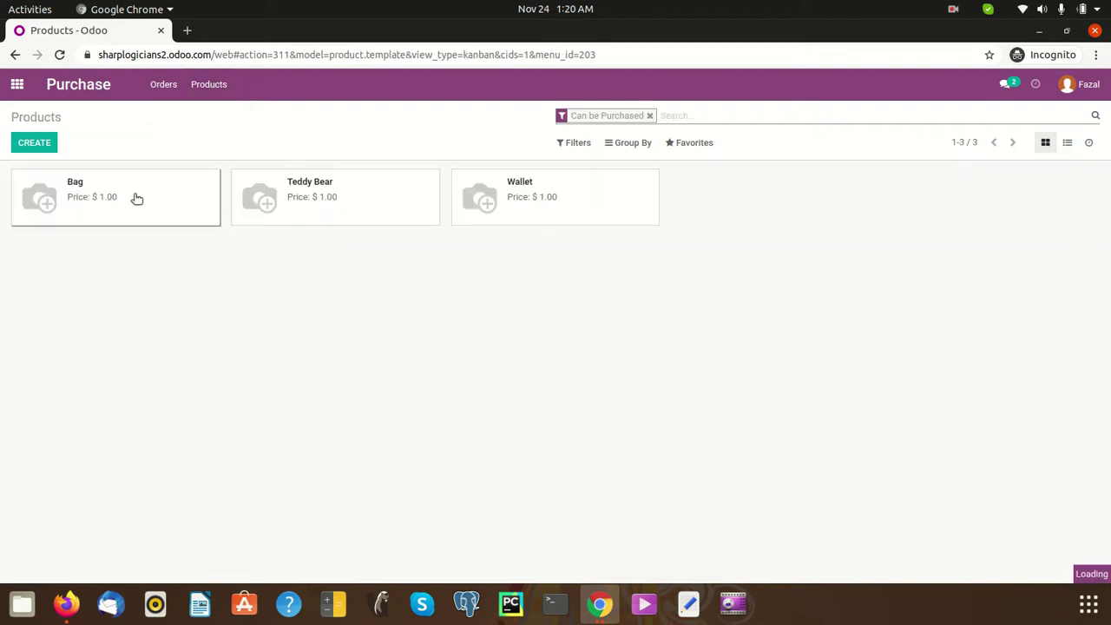
left_click(157, 178)
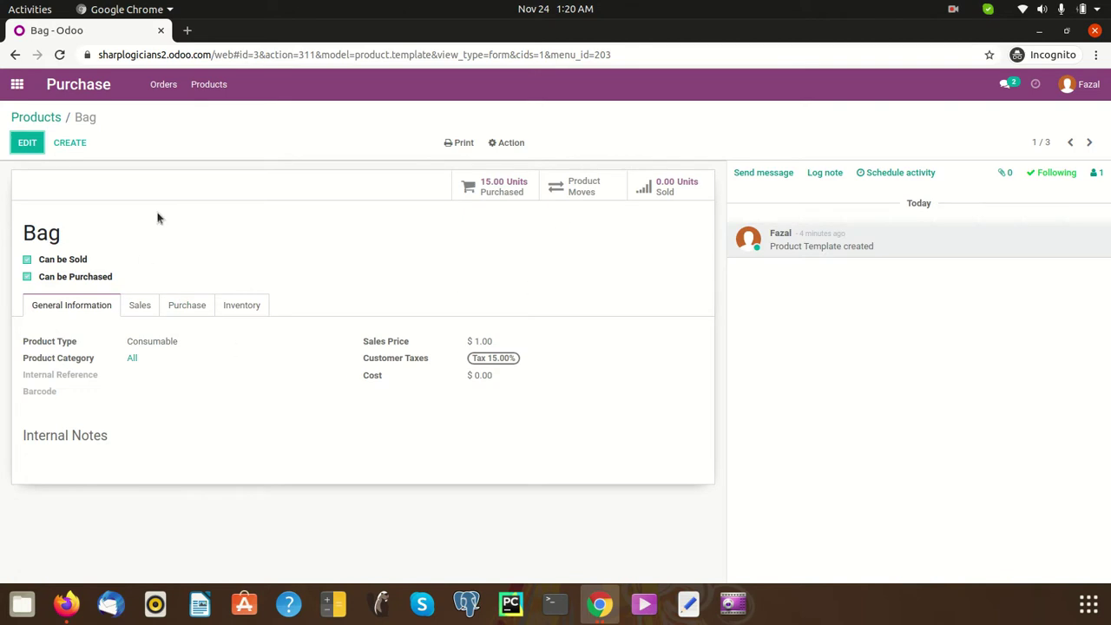
- Edit Bag's Purchase tab and set 'Warning when Purchasing this Product' to Warning
left_click(140, 307)
left_click(193, 311)
left_click(236, 309)
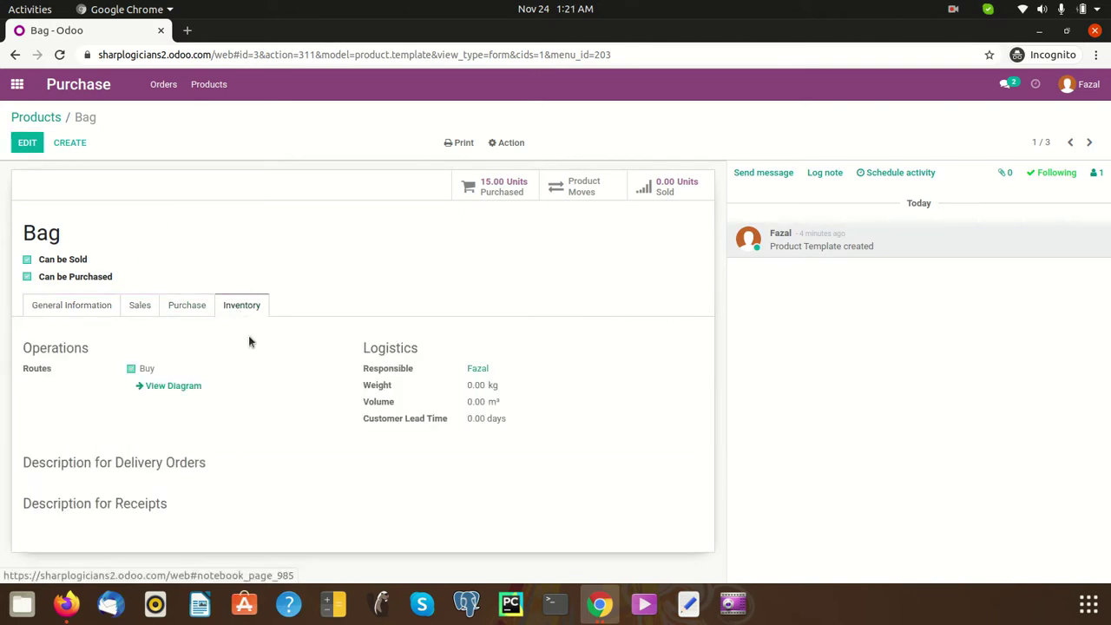
left_click(177, 308)
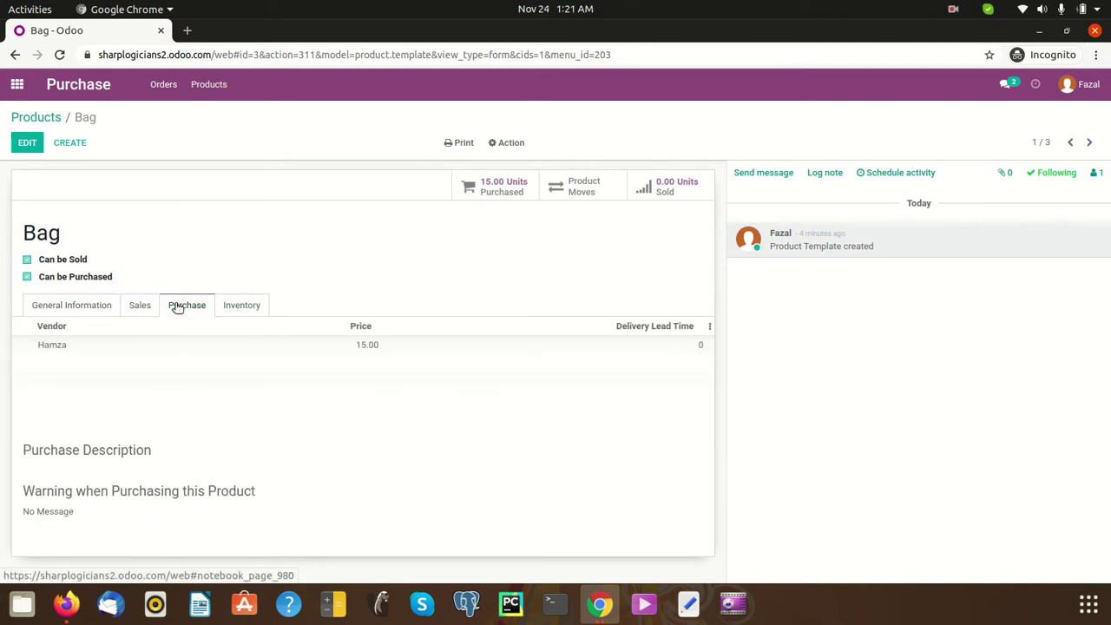
left_click(27, 142)
scroll(209, 330, "down", 1)
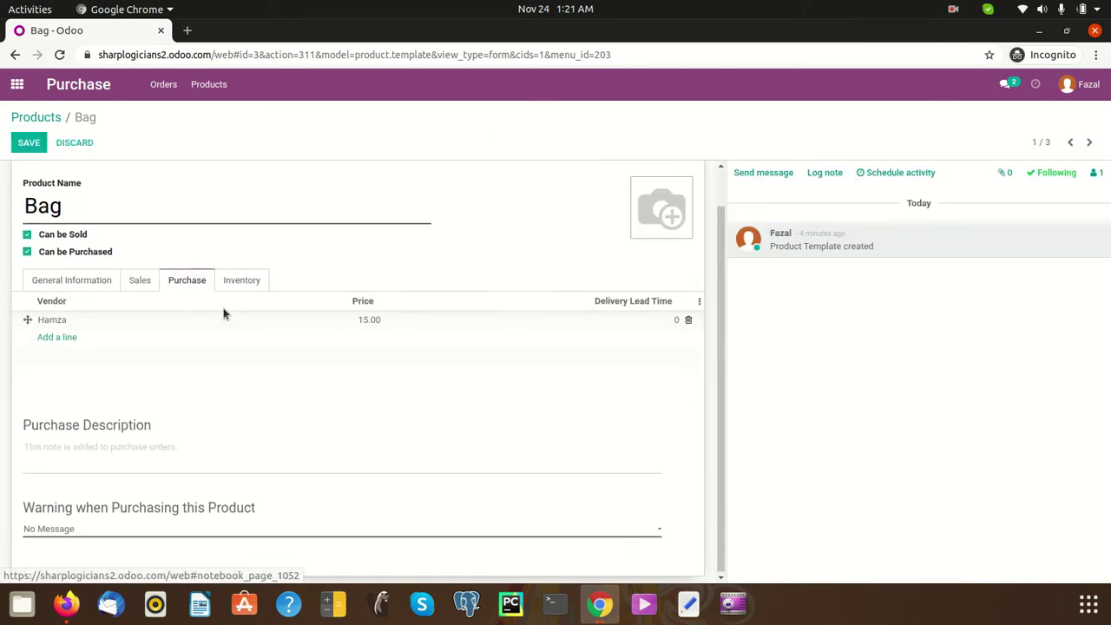
left_click(139, 528)
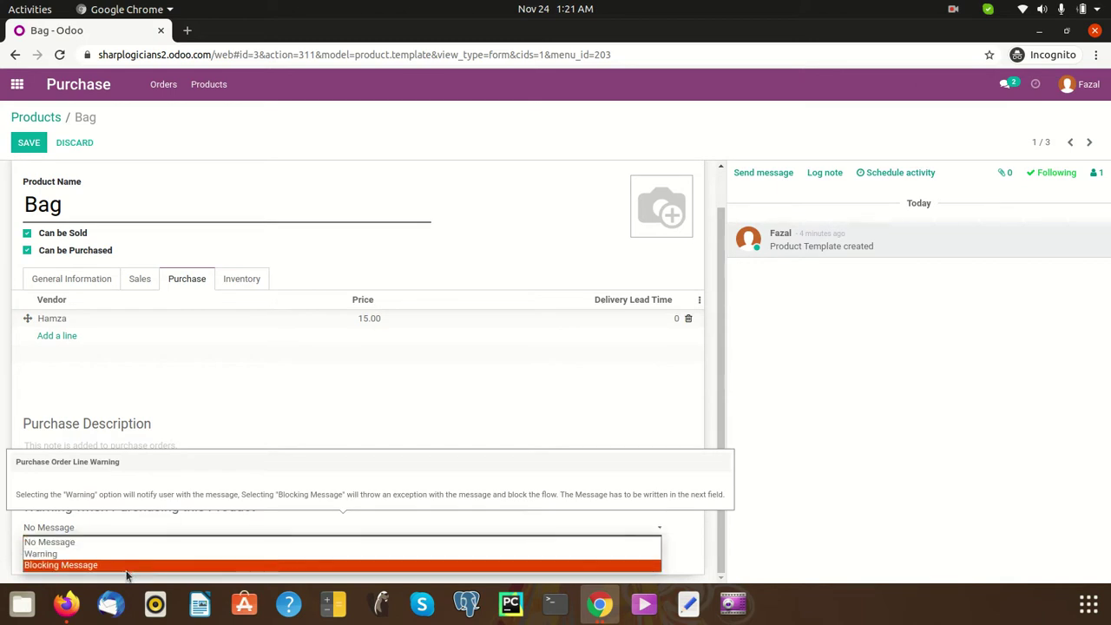
left_click(87, 556)
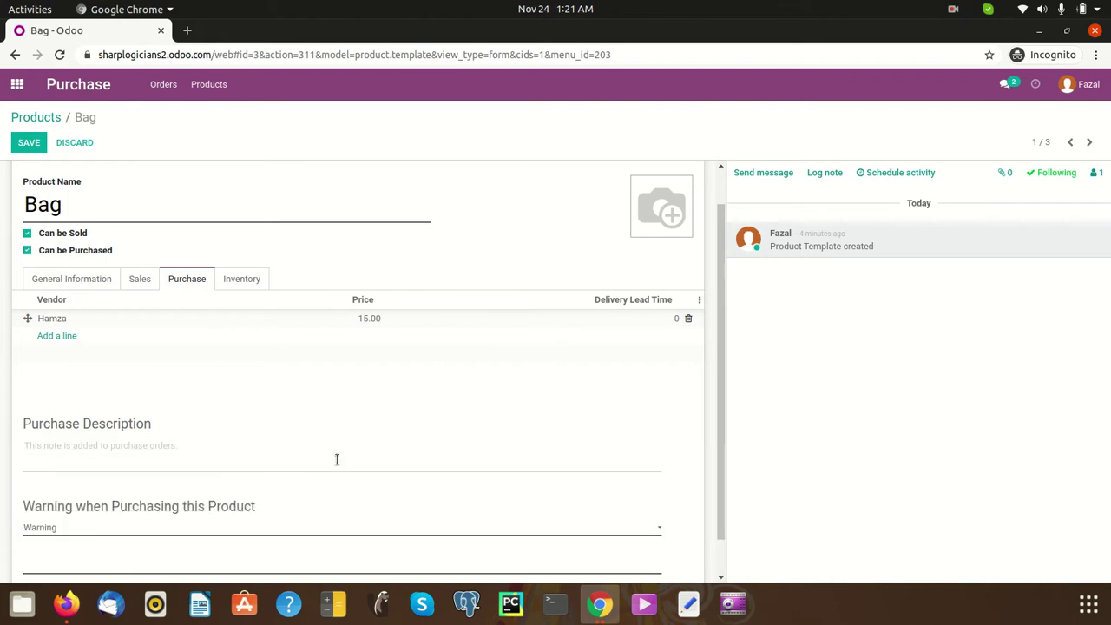
scroll(119, 504, "down", 1)
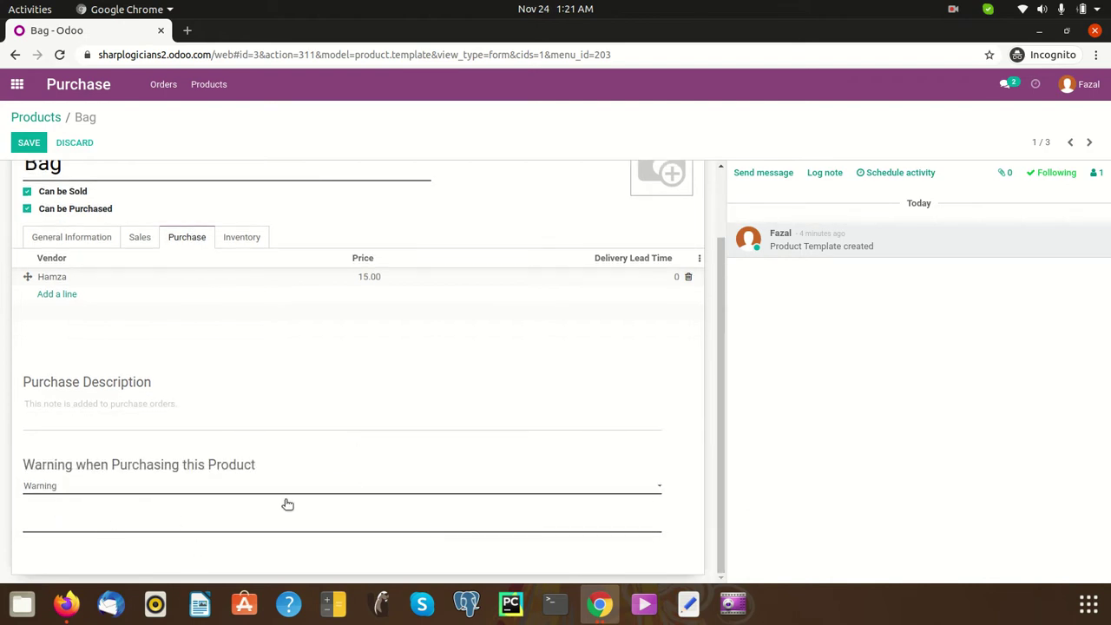
left_click(75, 145)
- Discard the unsaved Bag edits and open vendor bill BILL/2020/11/0001 from P00001
left_click(352, 176)
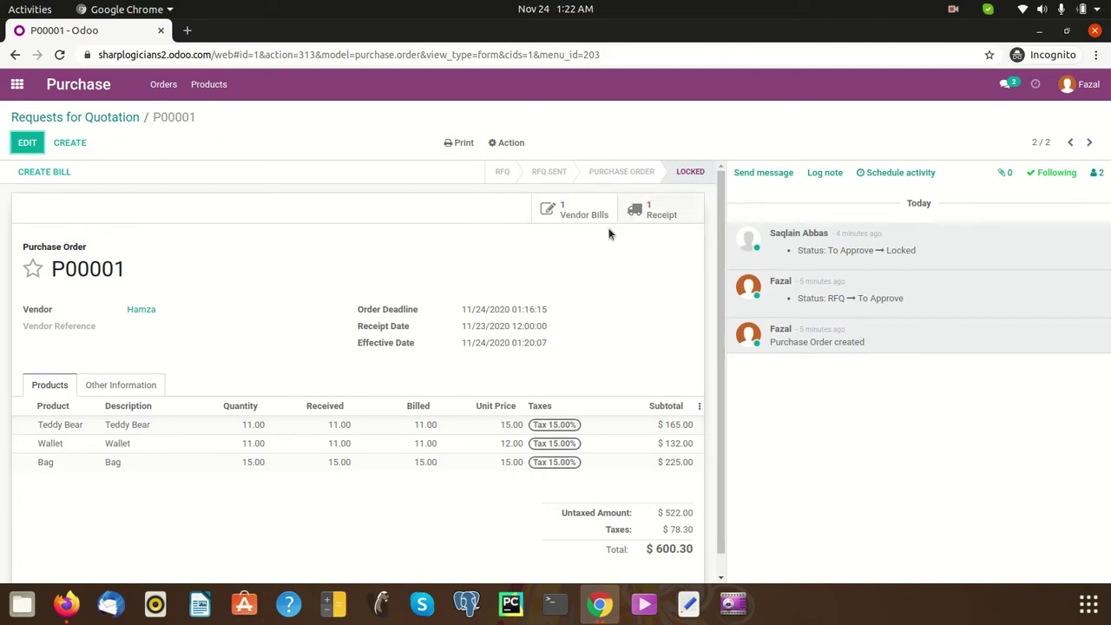
left_click(594, 221)
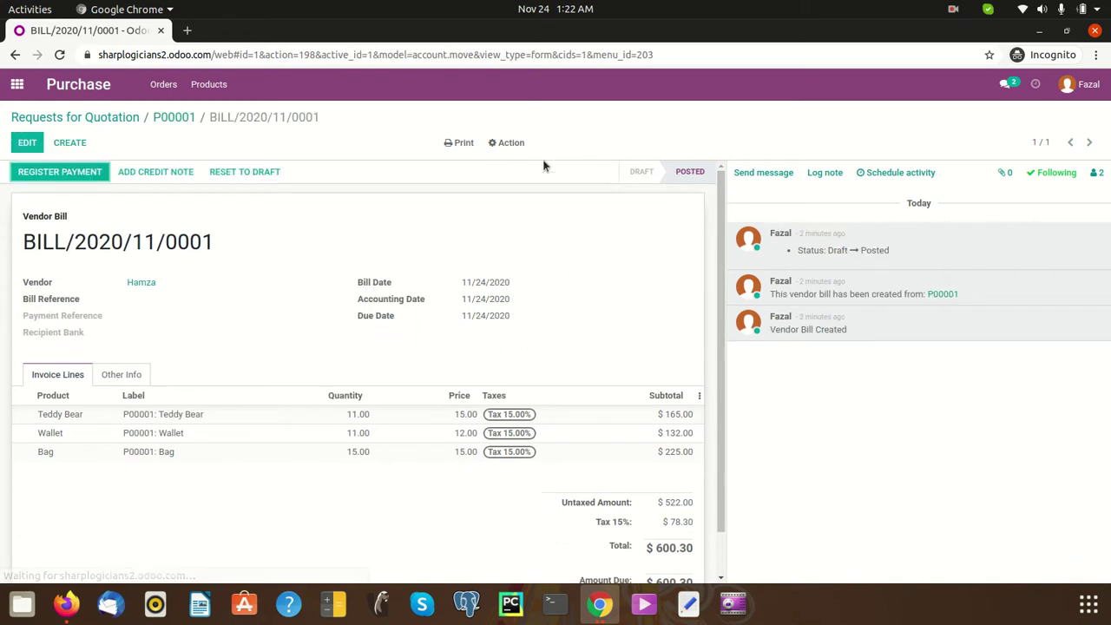
left_click(17, 85)
- Open BILL/2020/11/0001 under Invoicing vendor bills and register a $600.30 payment from the Cash journal
left_click(701, 199)
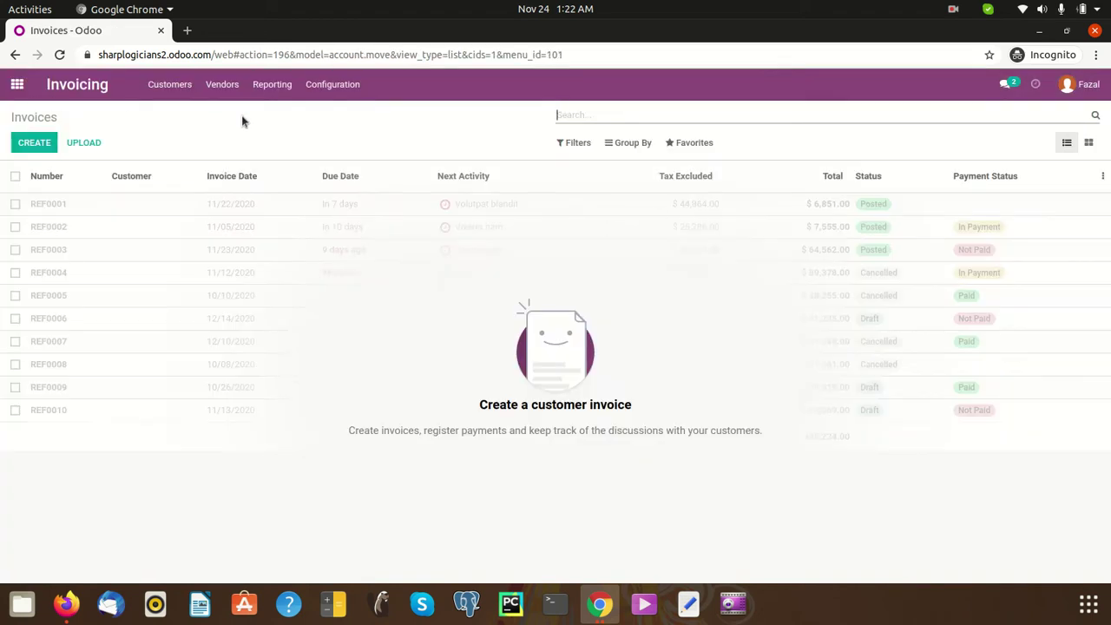
left_click(222, 84)
left_click(235, 112)
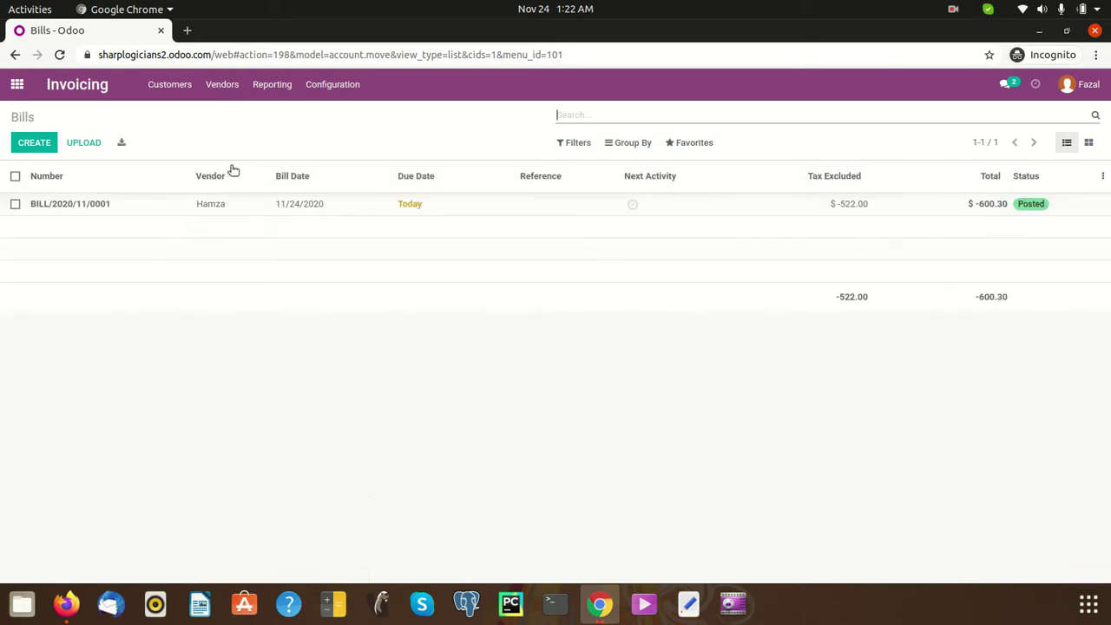
left_click(362, 209)
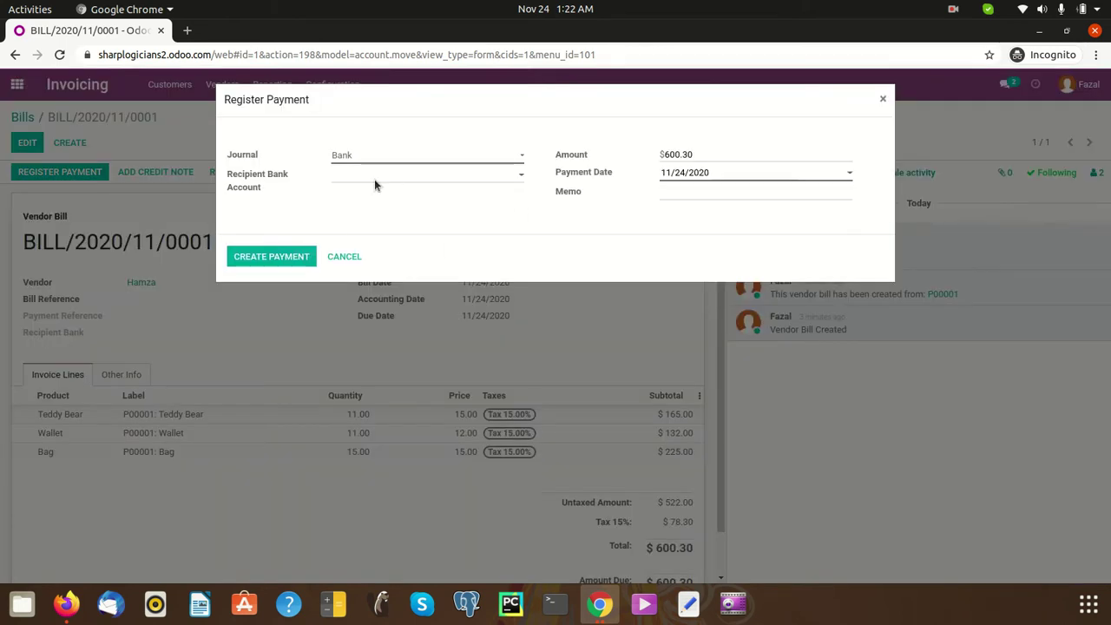
left_click(414, 157)
left_click(421, 182)
left_click(278, 256)
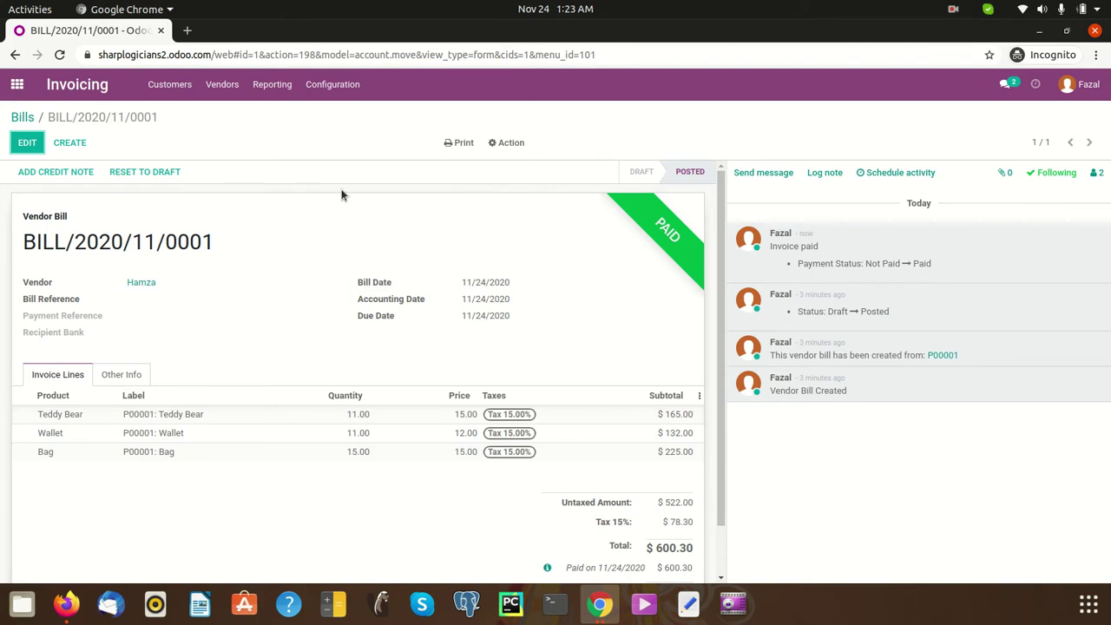
- Bring the administrator's Purchase settings tab forward and scroll through its options
mouse_move(612, 605)
left_click(488, 531)
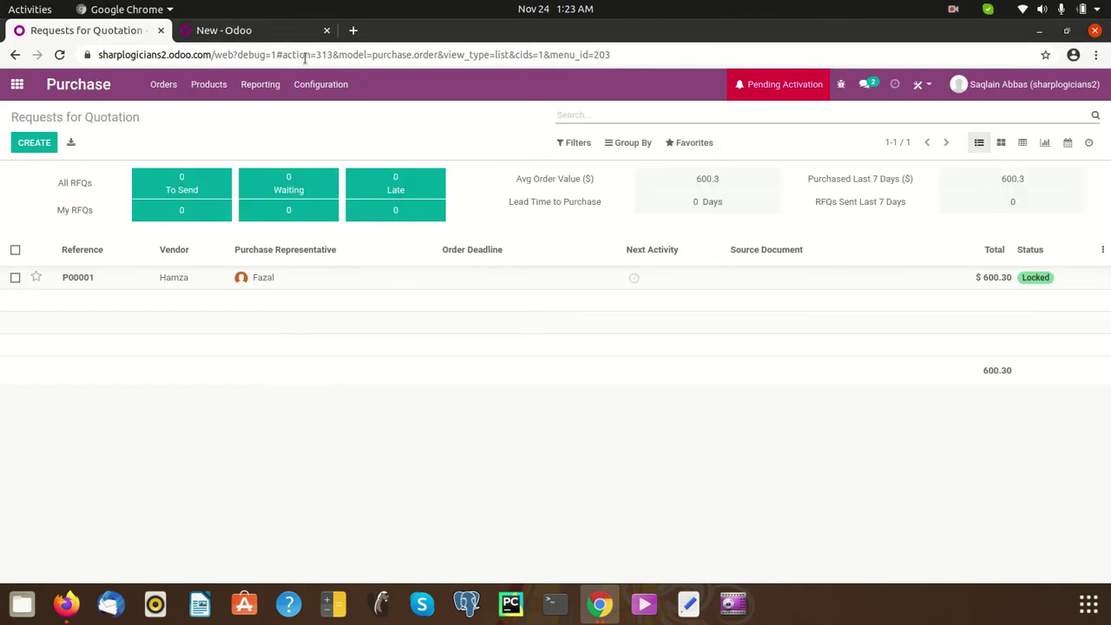
left_click(266, 30)
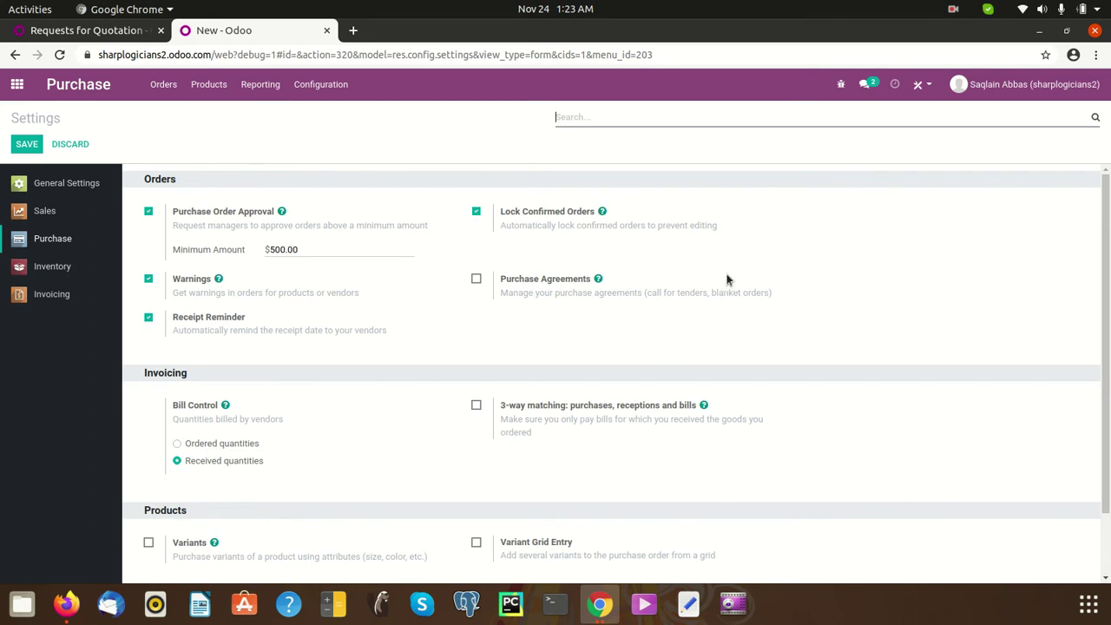
scroll(735, 276, "down", 2)
scroll(558, 338, "up", 1)
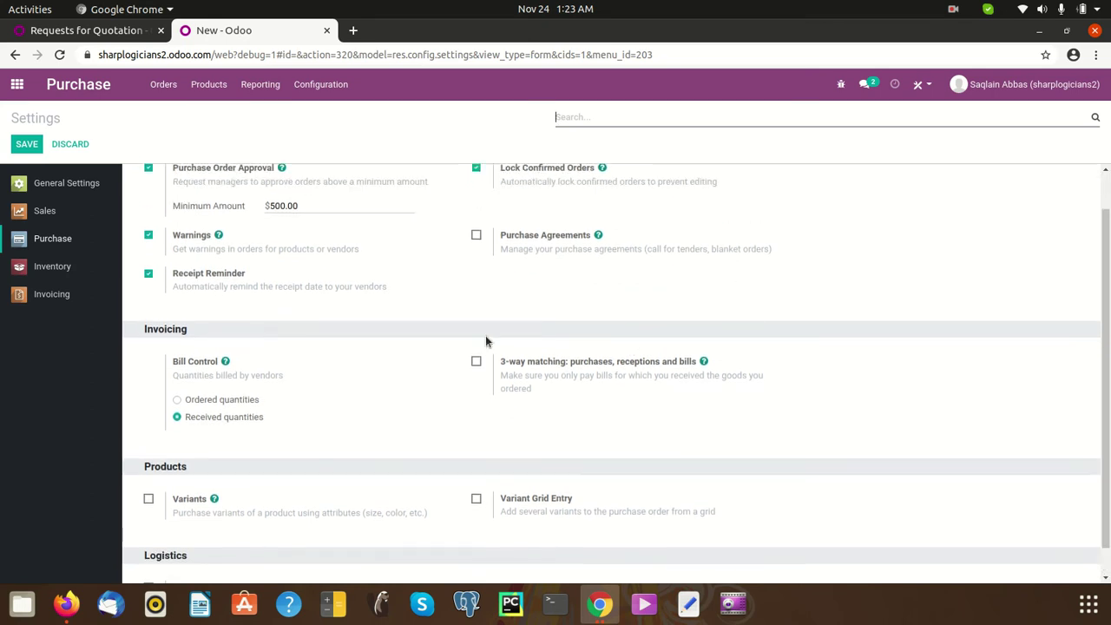
scroll(423, 350, "down", 1)
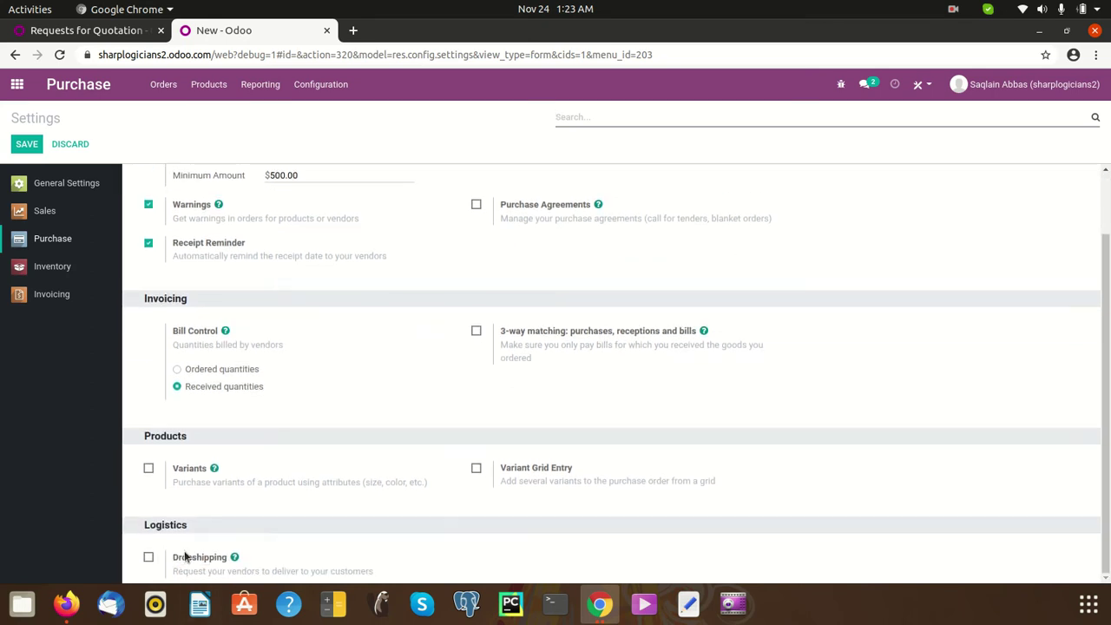